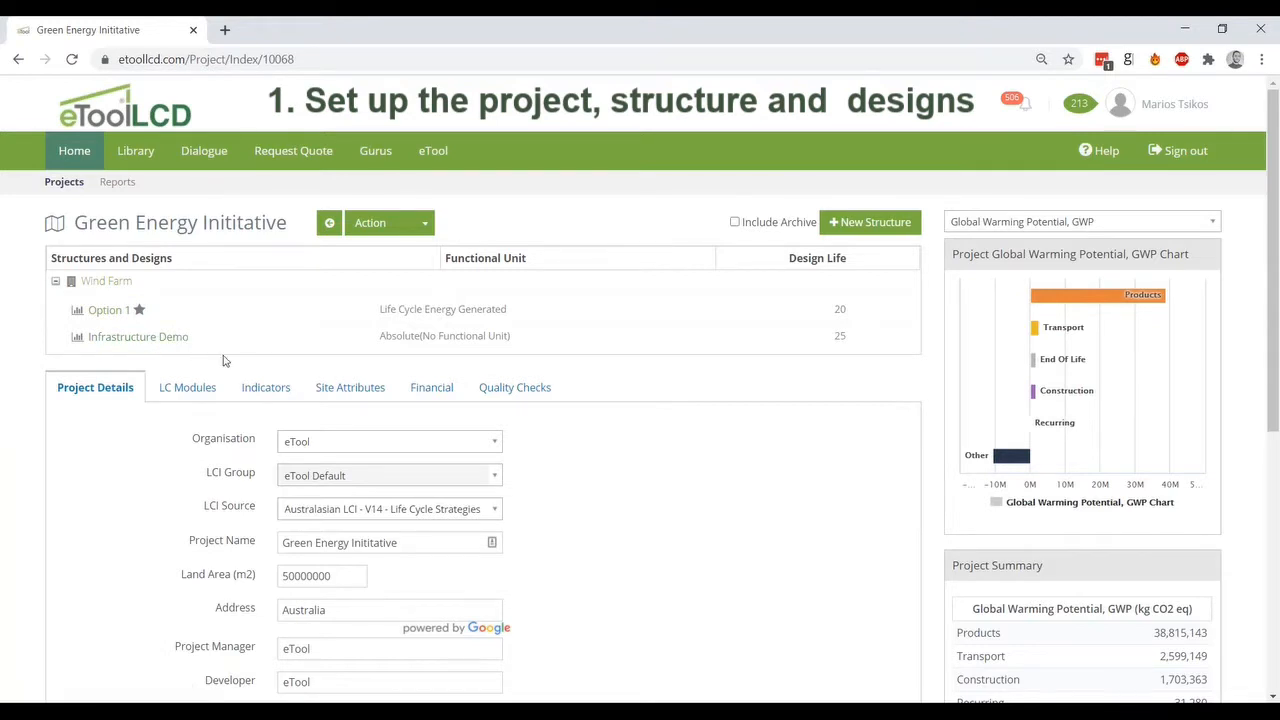
Open the Infrastructure Demo design of the Wind Farm structure and show its functions
{"action": "left_click", "coordinate": [172, 340]}
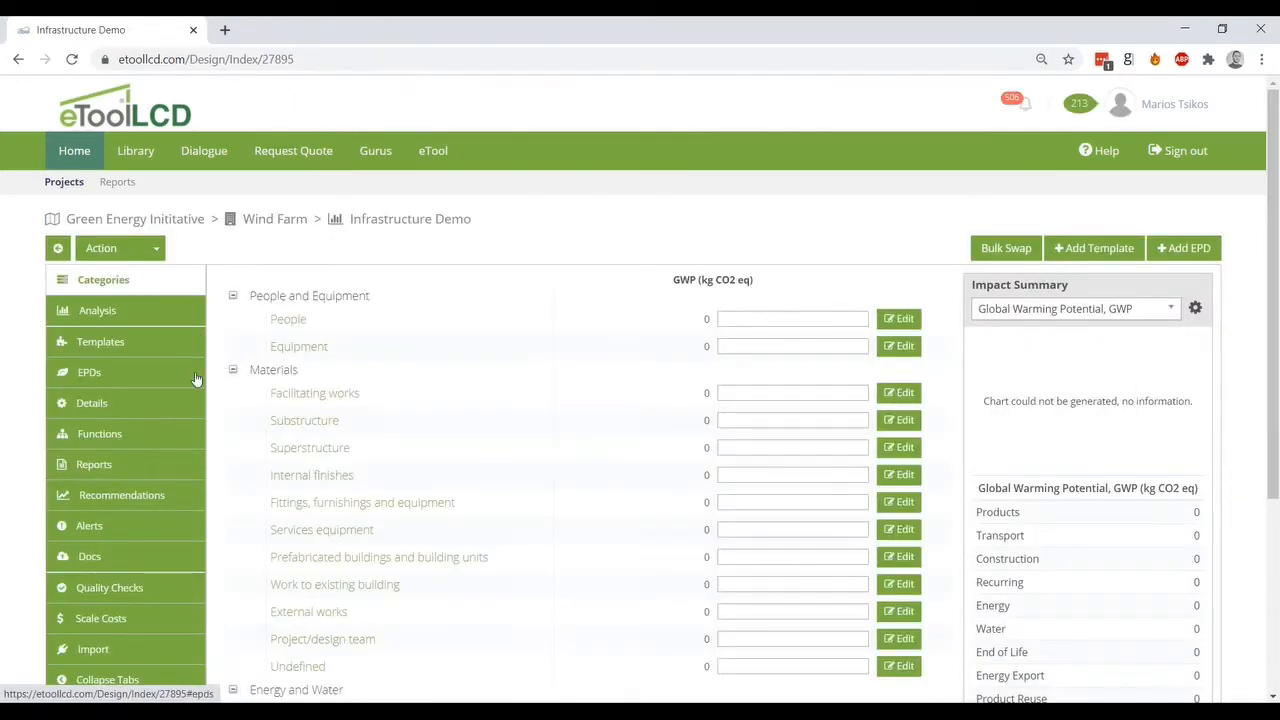
{"action": "left_click", "coordinate": [129, 441]}
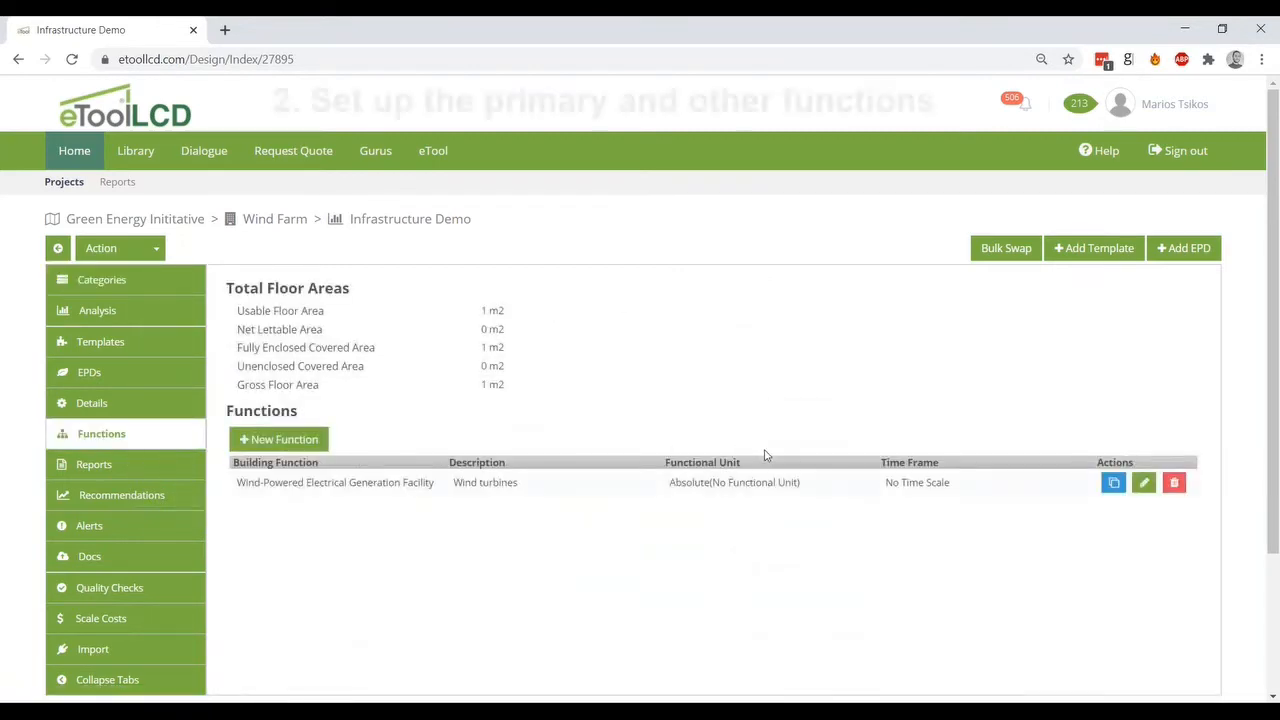
{"action": "scroll", "coordinate": [765, 455], "scroll_direction": "down", "scroll_amount": 2}
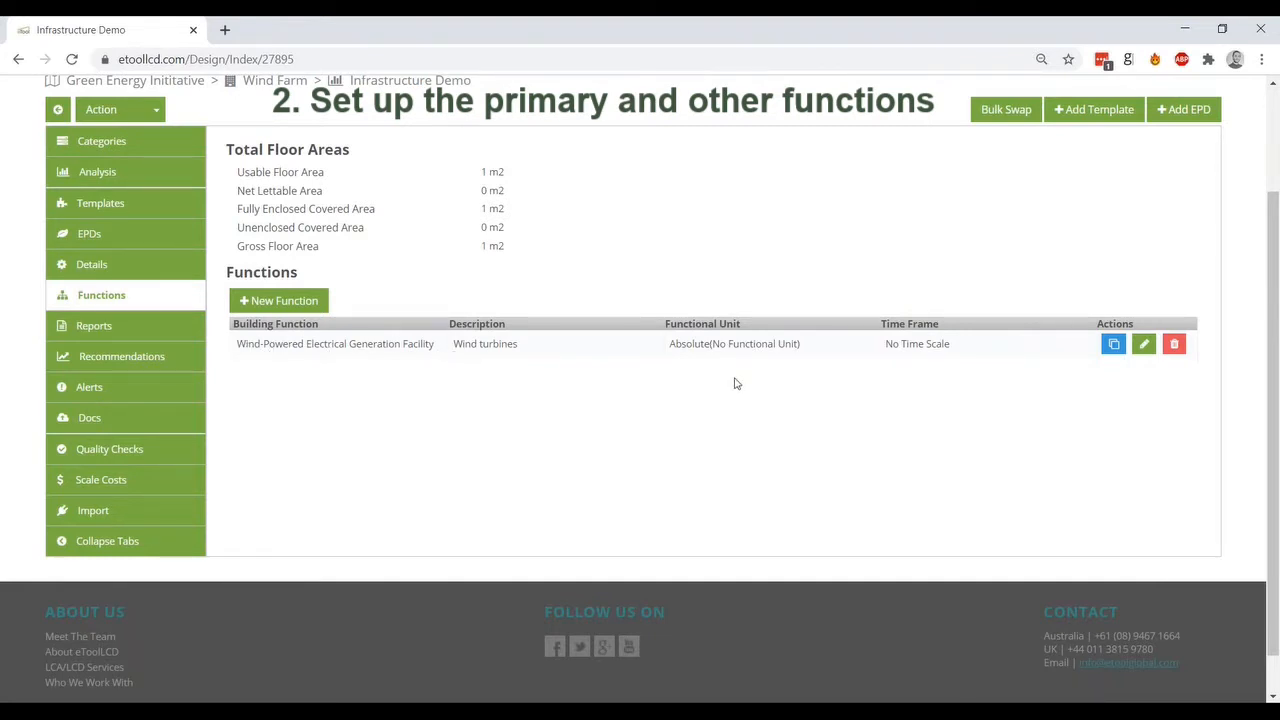
Set the Wind turbines function's annual energy generated to 120000000 kWh and save the function
{"action": "left_click", "coordinate": [1143, 344]}
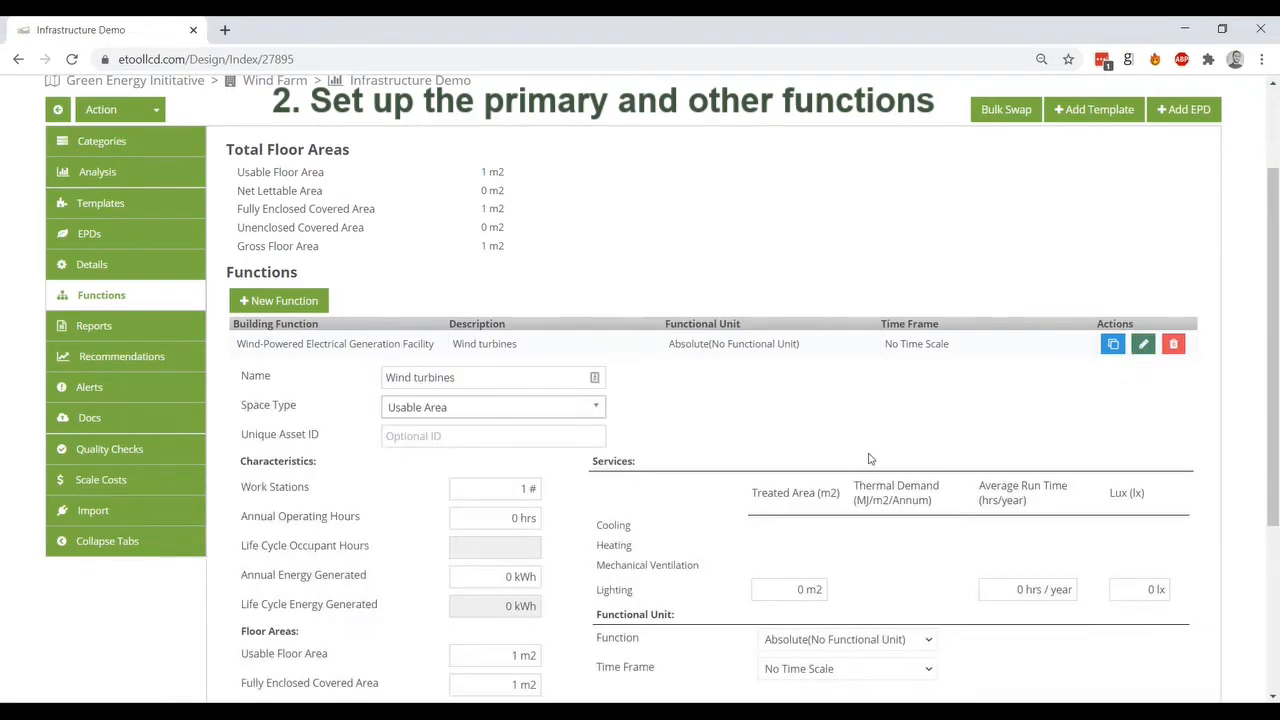
{"action": "scroll", "coordinate": [829, 471], "scroll_direction": "down", "scroll_amount": 3}
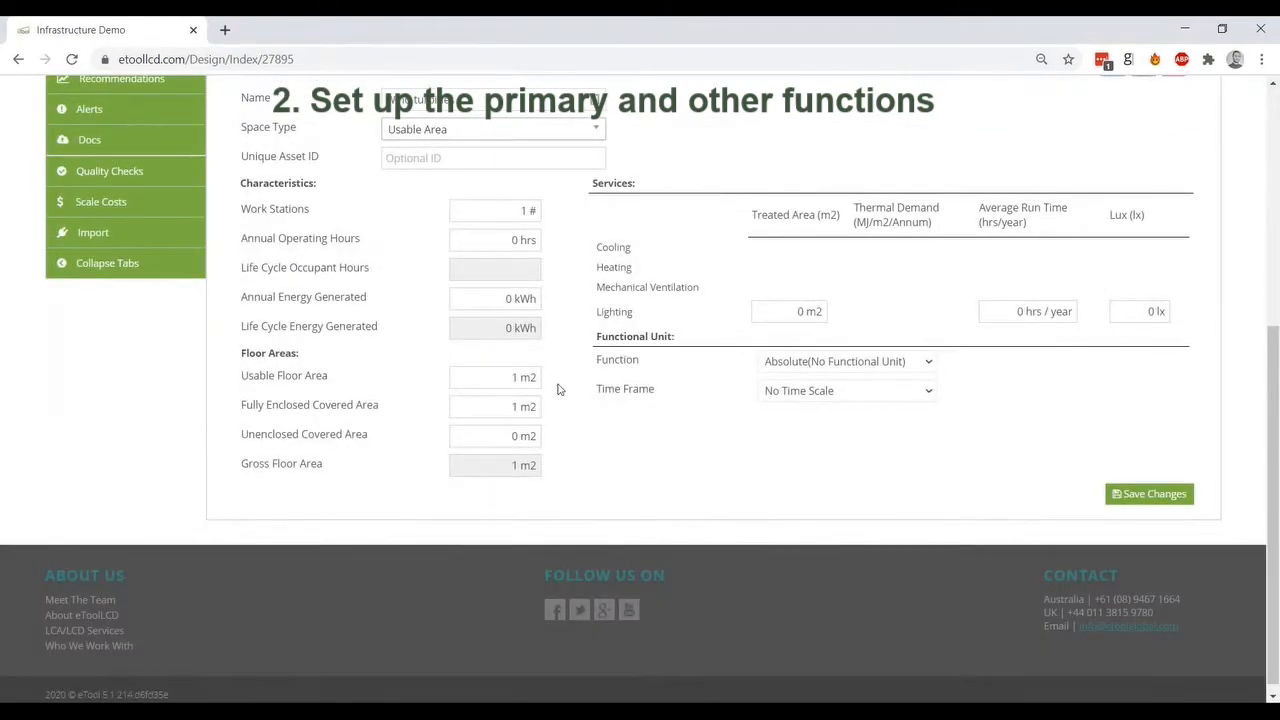
{"action": "scroll", "coordinate": [500, 371], "scroll_direction": "up", "scroll_amount": 2}
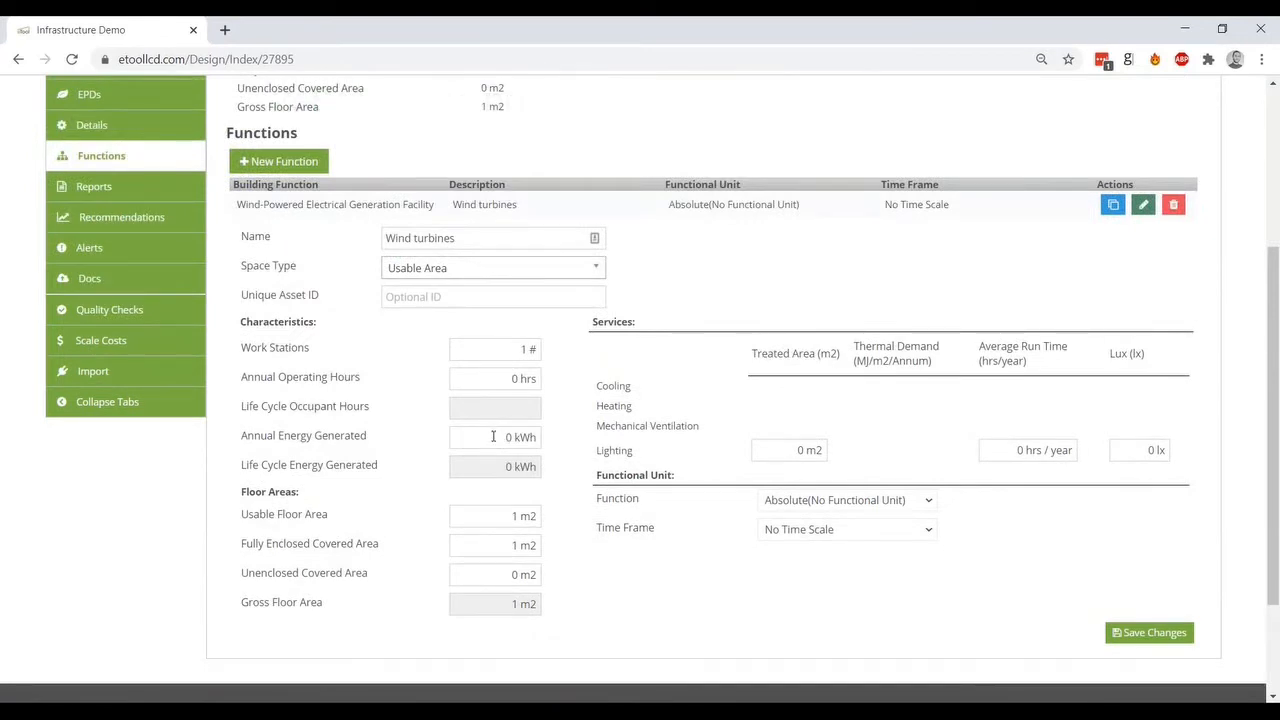
{"action": "left_click", "coordinate": [480, 437]}
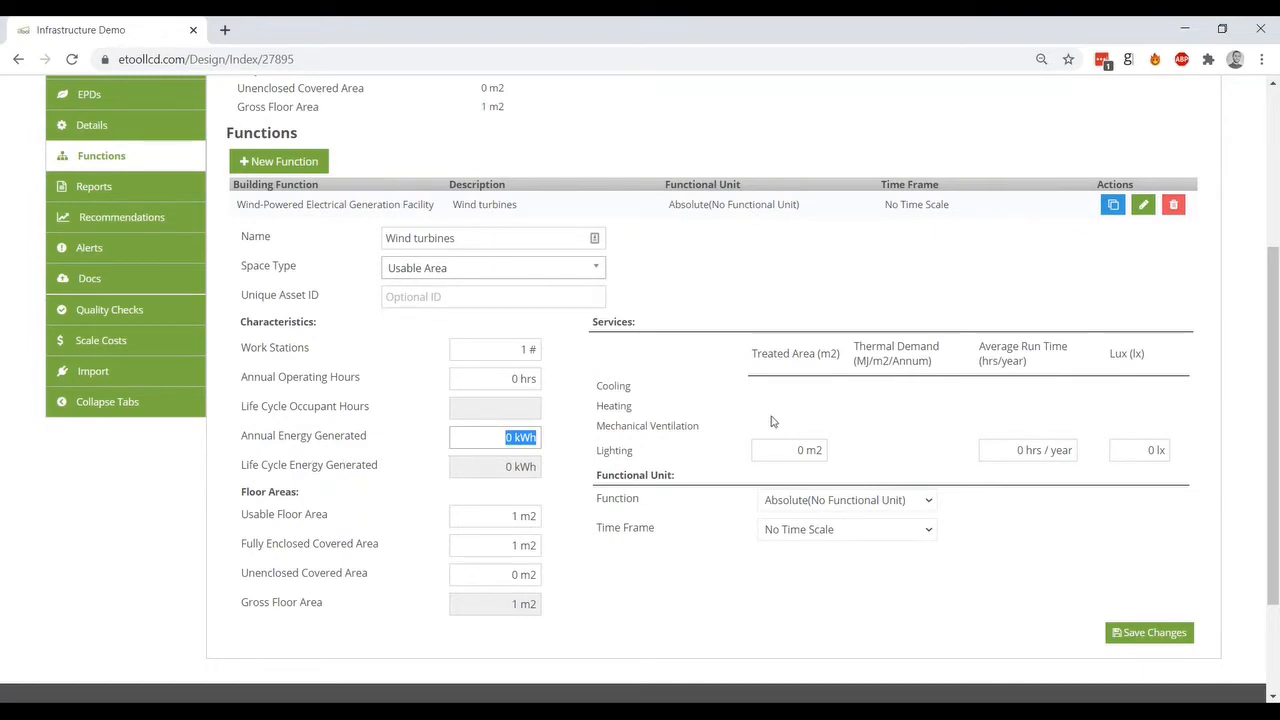
{"action": "type", "text": "120000000"}
{"action": "left_click", "coordinate": [1147, 633]}
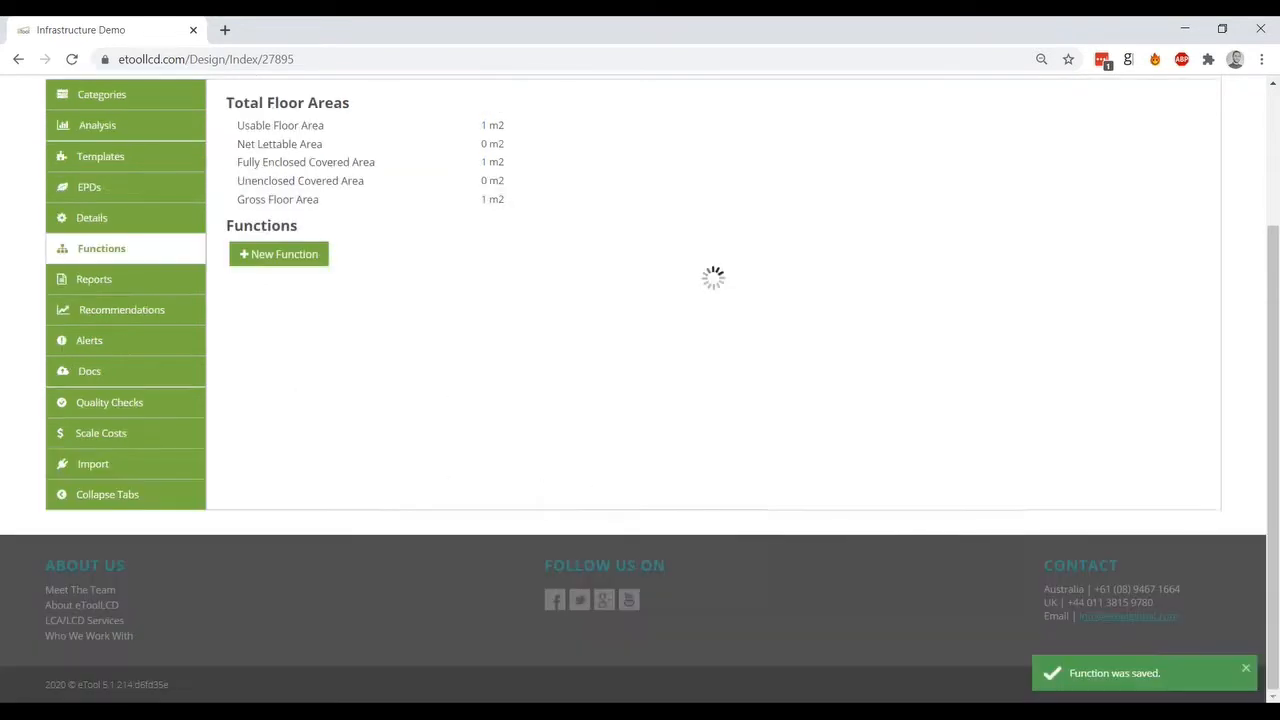
Browse the function types available for a new function, from energy production to roadways, and close the form without creating one
{"action": "left_click", "coordinate": [309, 256]}
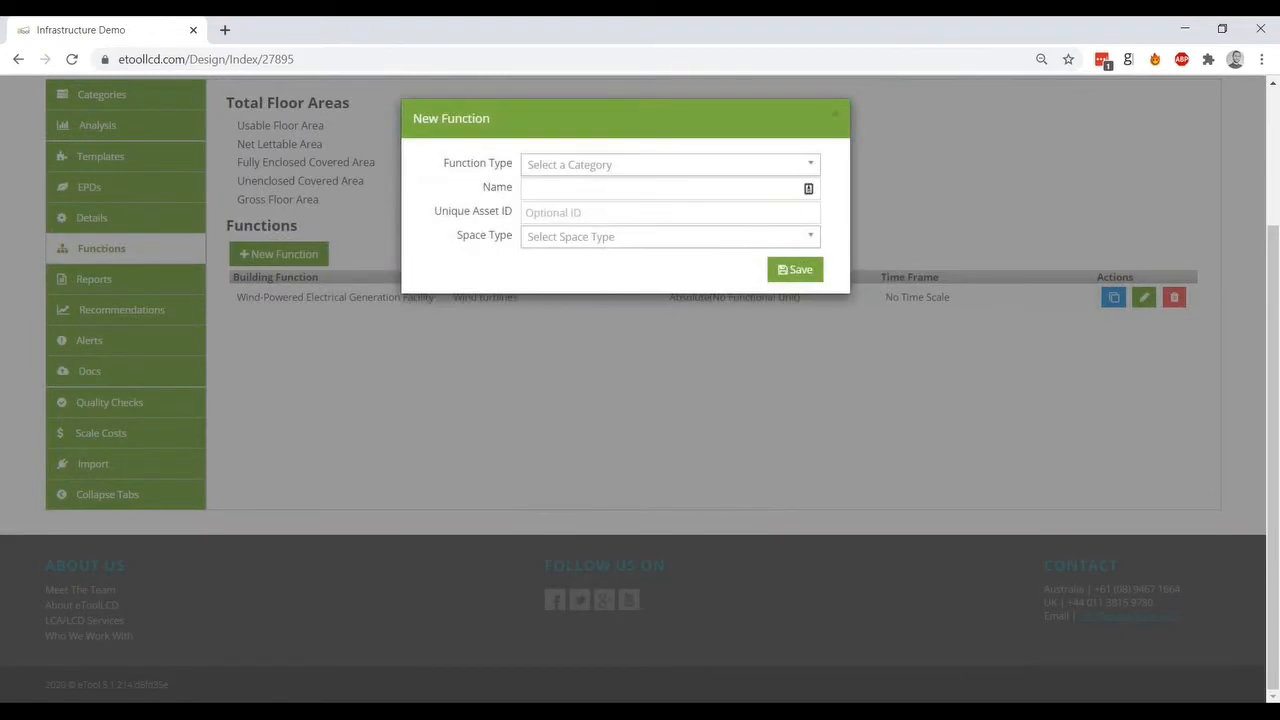
{"action": "left_click", "coordinate": [801, 168]}
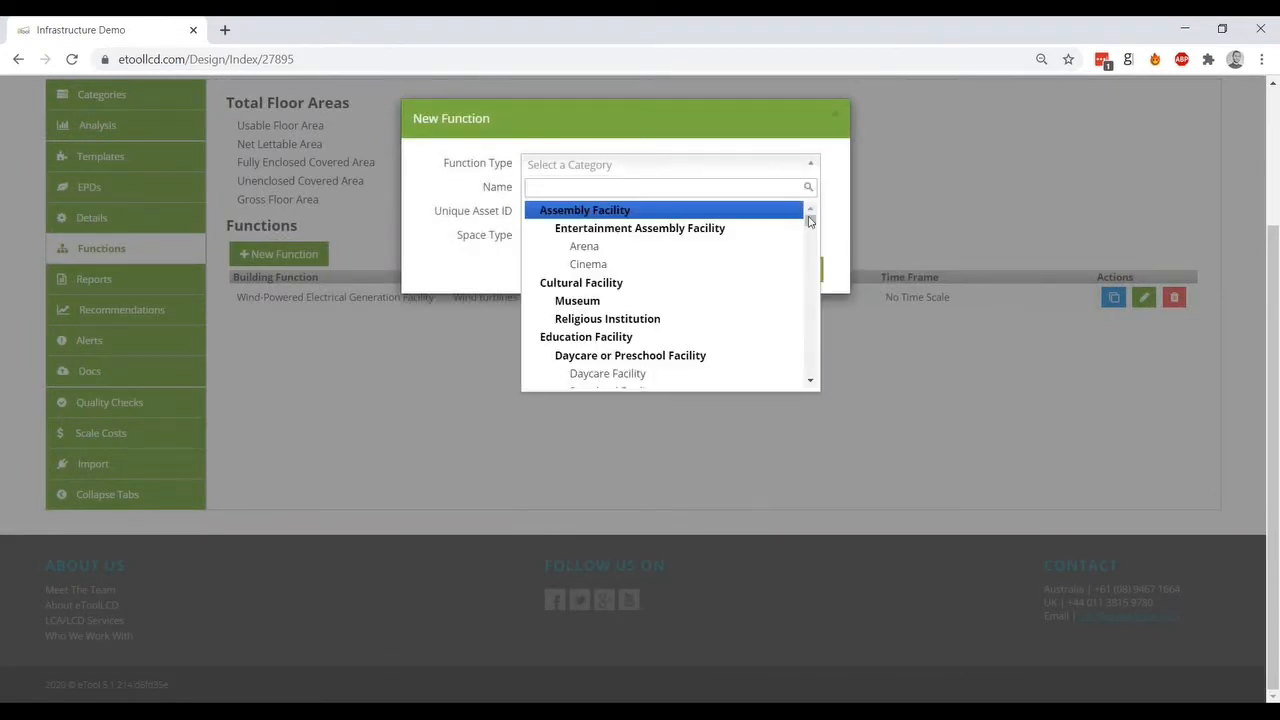
{"action": "scroll", "coordinate": [726, 300], "scroll_direction": "down", "scroll_amount": 6}
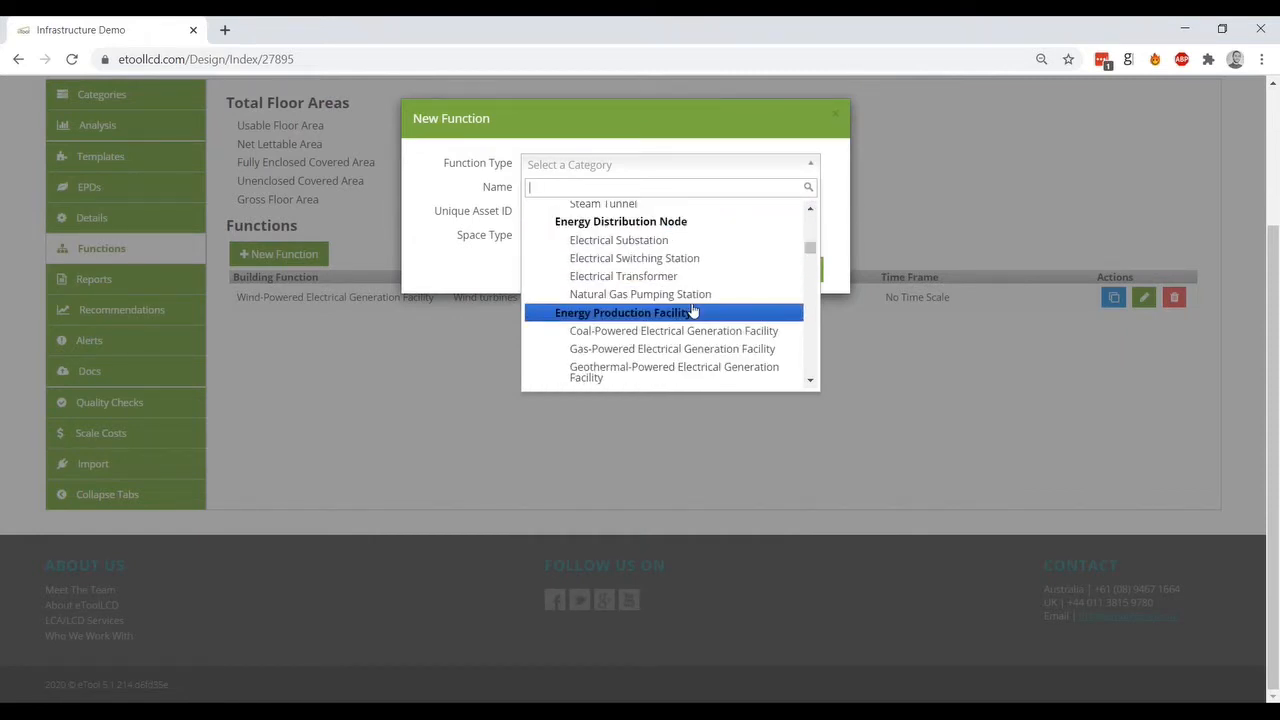
{"action": "scroll", "coordinate": [716, 320], "scroll_direction": "down", "scroll_amount": 5}
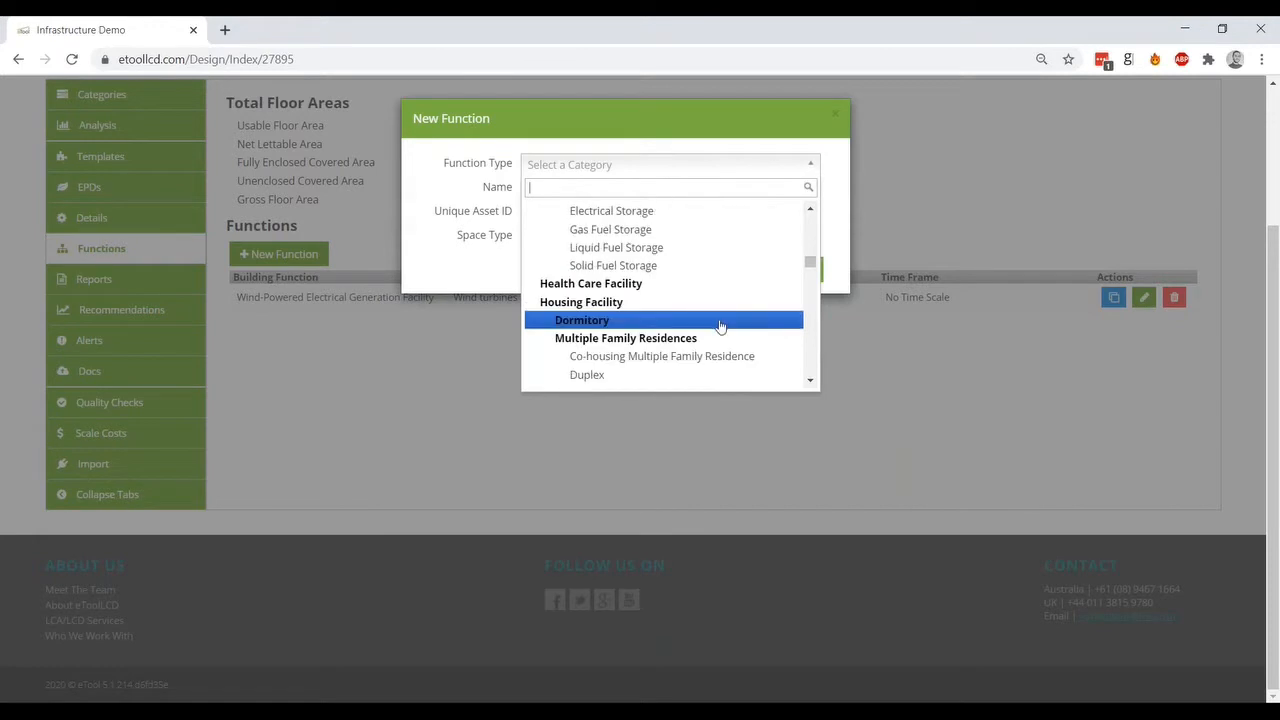
{"action": "scroll", "coordinate": [716, 317], "scroll_direction": "down", "scroll_amount": 3}
{"action": "scroll", "coordinate": [716, 317], "scroll_direction": "down", "scroll_amount": 12}
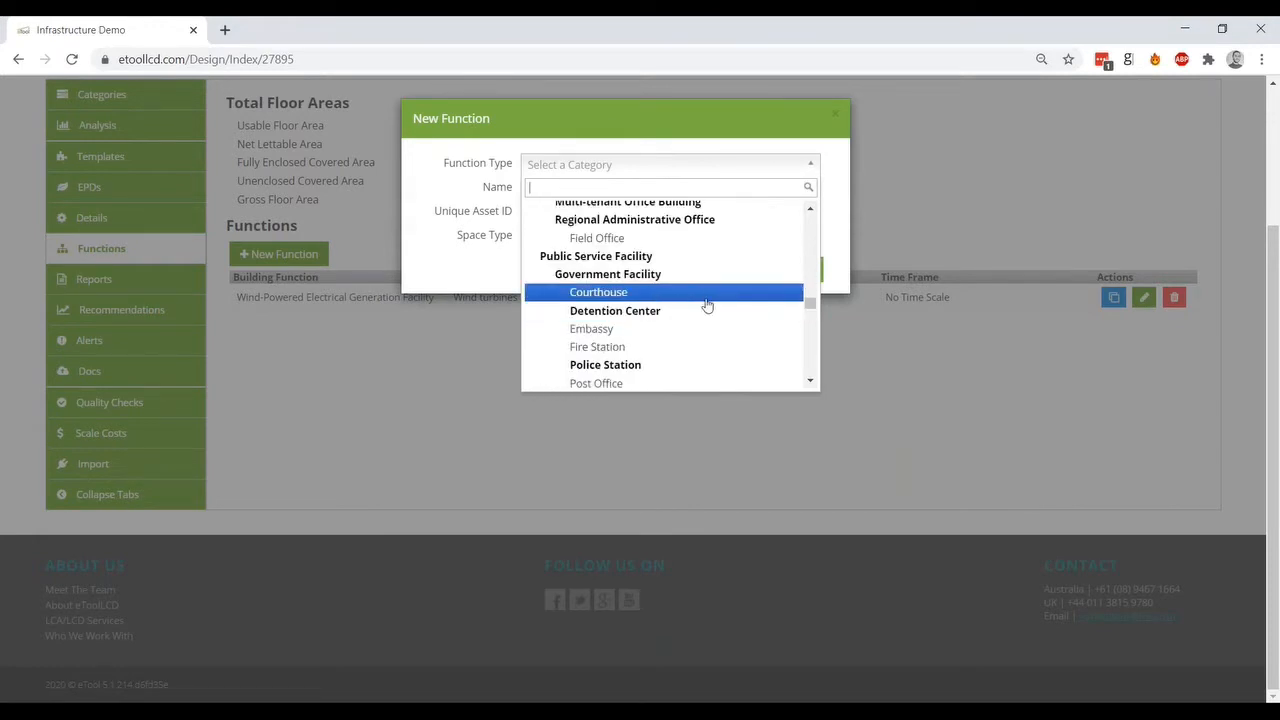
{"action": "scroll", "coordinate": [709, 330], "scroll_direction": "down", "scroll_amount": 10}
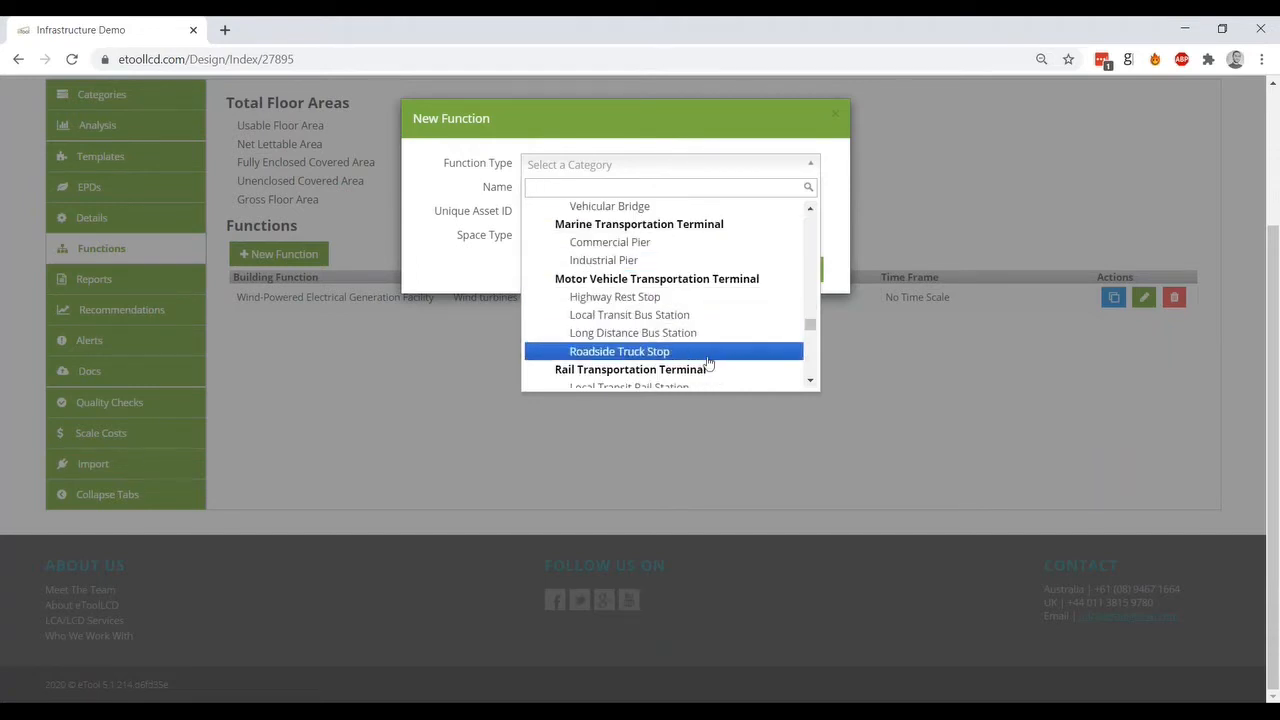
{"action": "scroll", "coordinate": [737, 321], "scroll_direction": "down", "scroll_amount": 12}
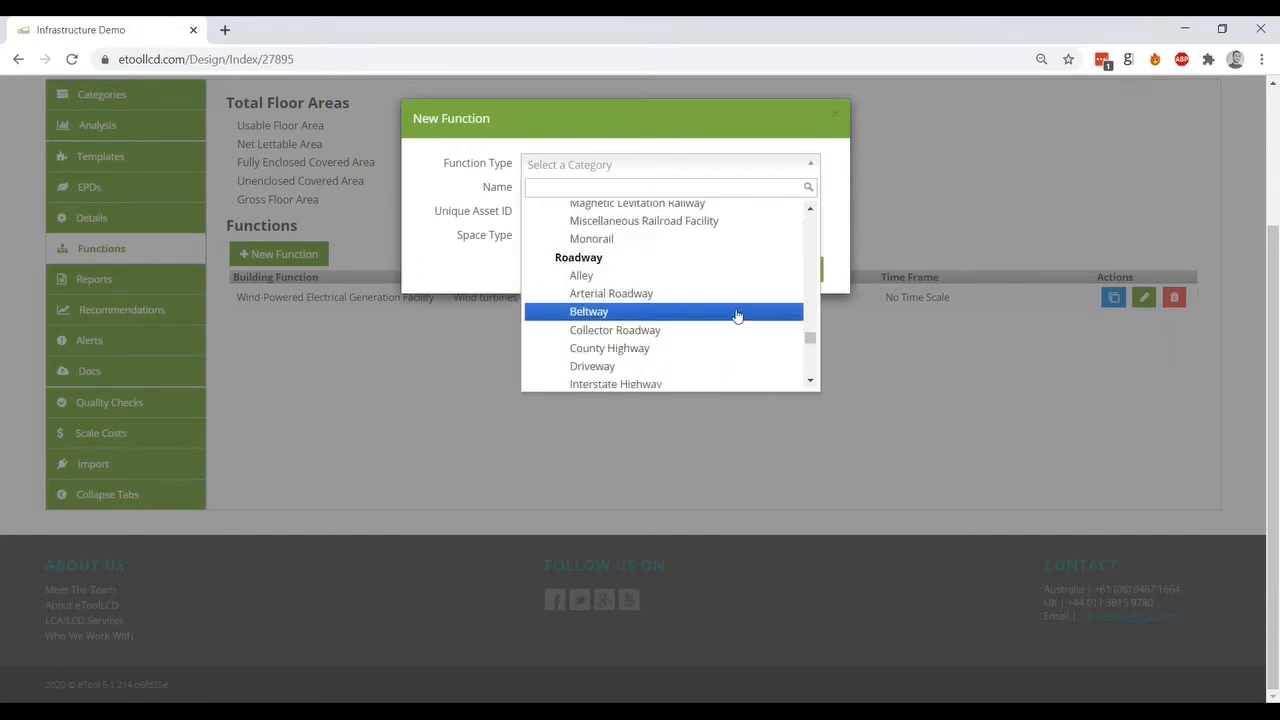
{"action": "left_click", "coordinate": [836, 118]}
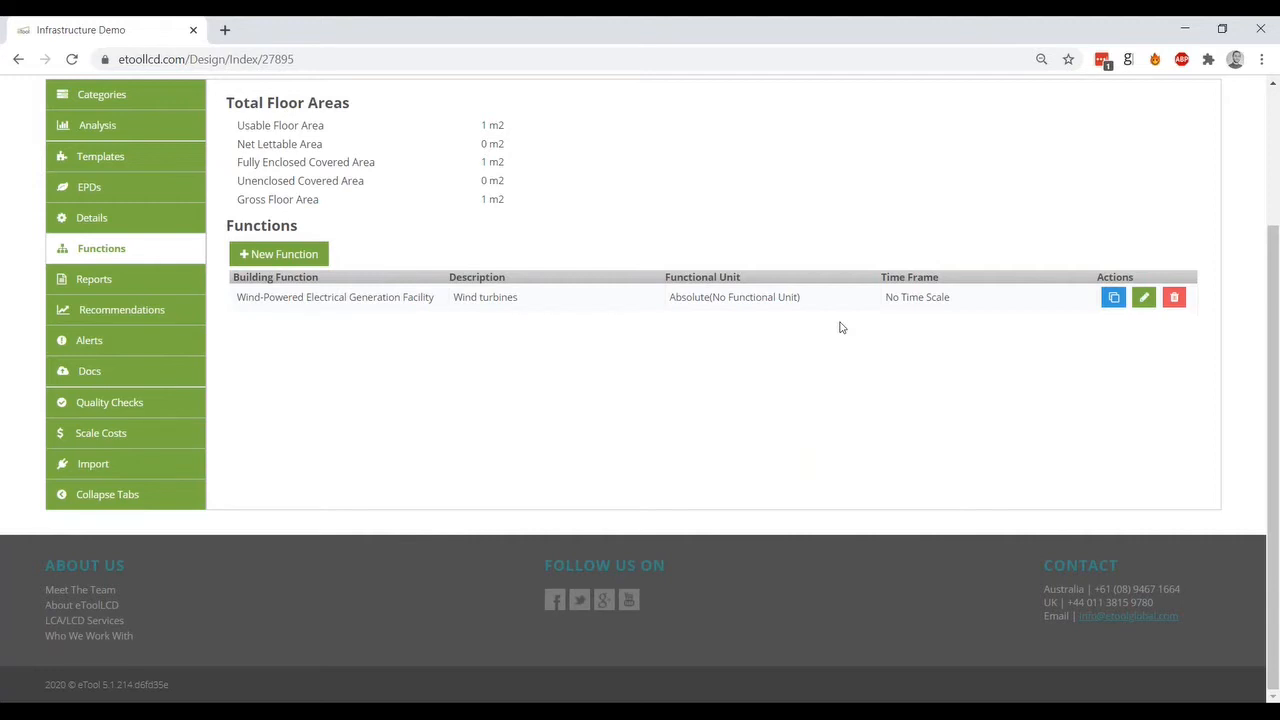
Start adding a template to the design, search for "wind turb" and choose "Wind turbine (2MW) and foundation - material"
{"action": "scroll", "coordinate": [803, 409], "scroll_direction": "up", "scroll_amount": 3}
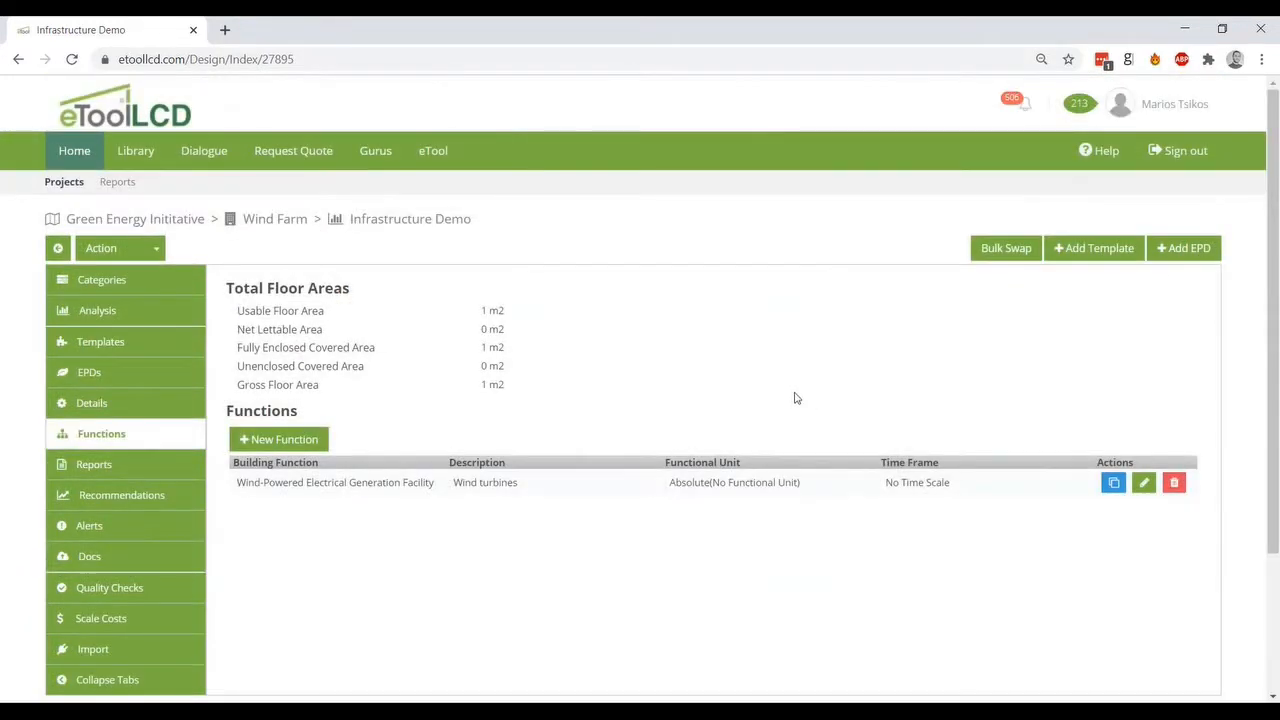
{"action": "left_click", "coordinate": [148, 349]}
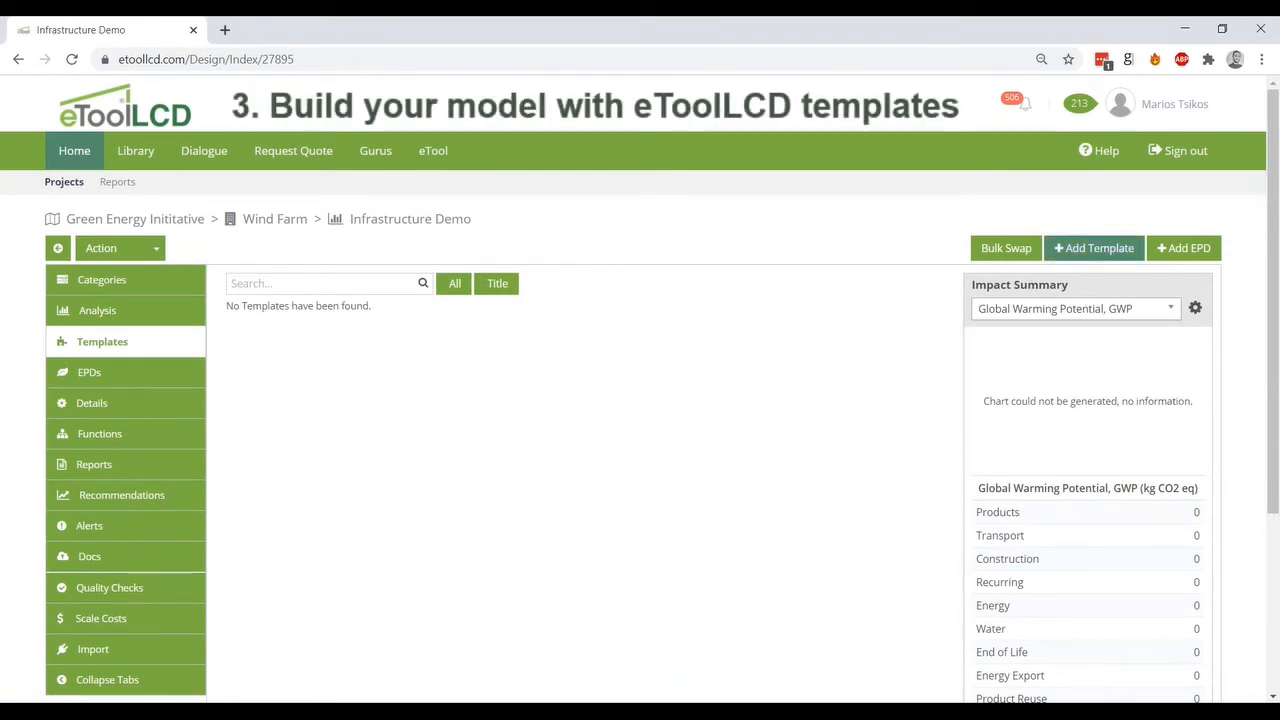
{"action": "left_click", "coordinate": [1098, 248]}
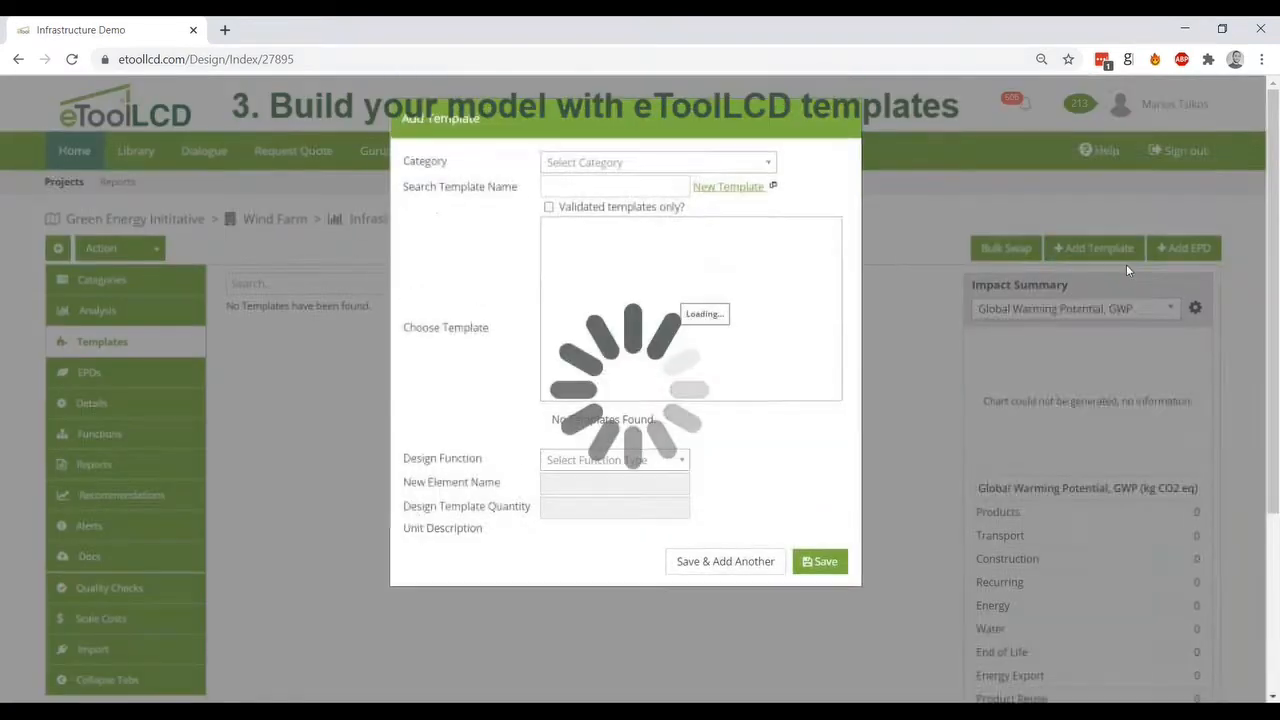
{"action": "left_click", "coordinate": [600, 186]}
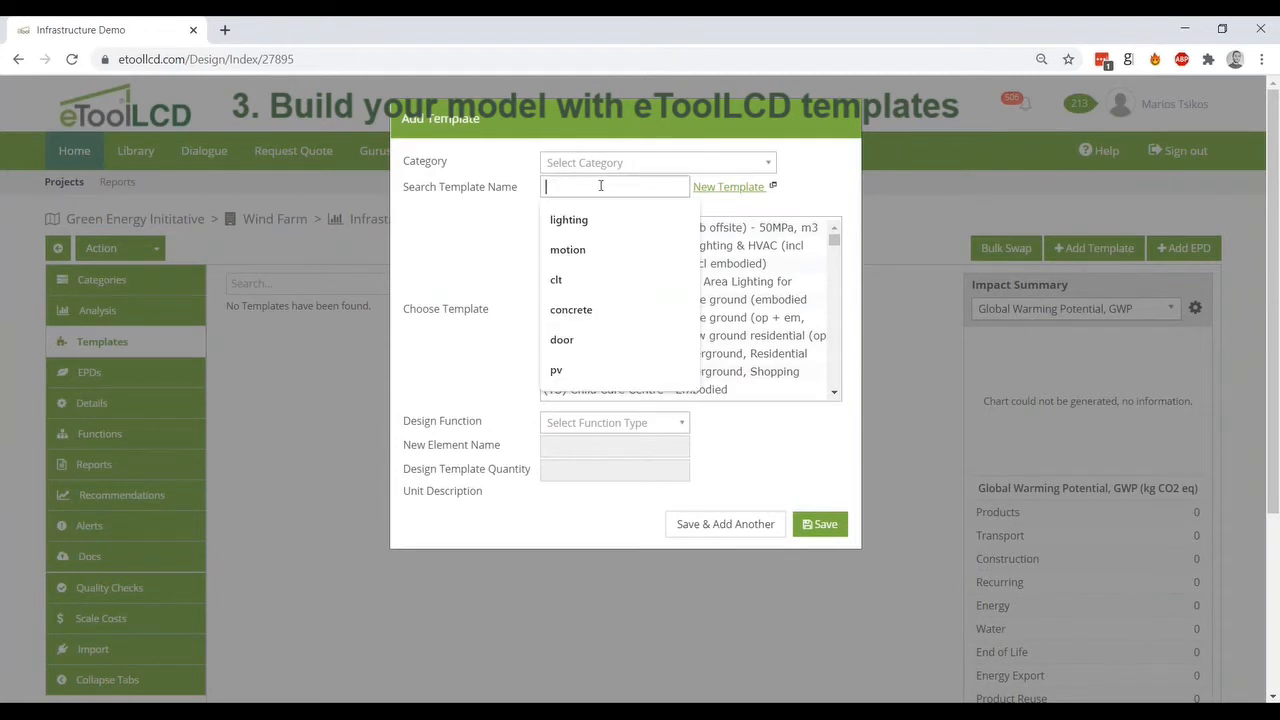
{"action": "type", "text": "wind"}
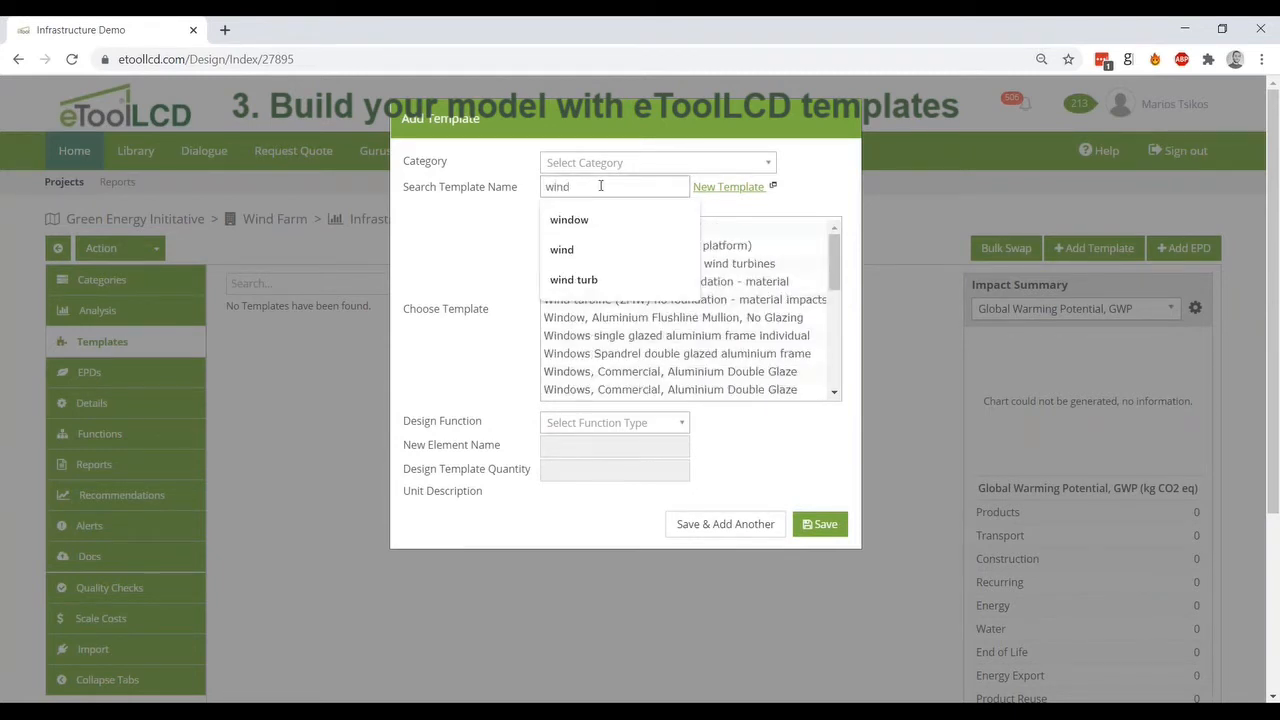
{"action": "type", "text": " turb"}
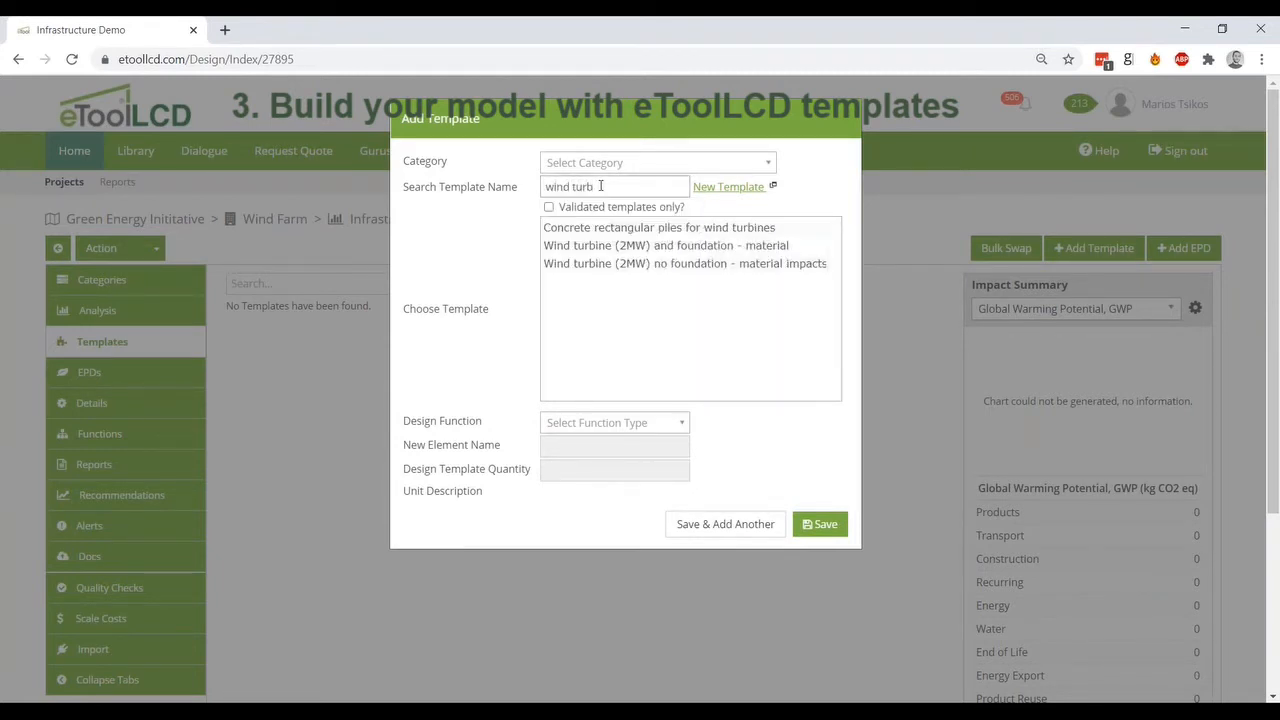
{"action": "left_click", "coordinate": [653, 245]}
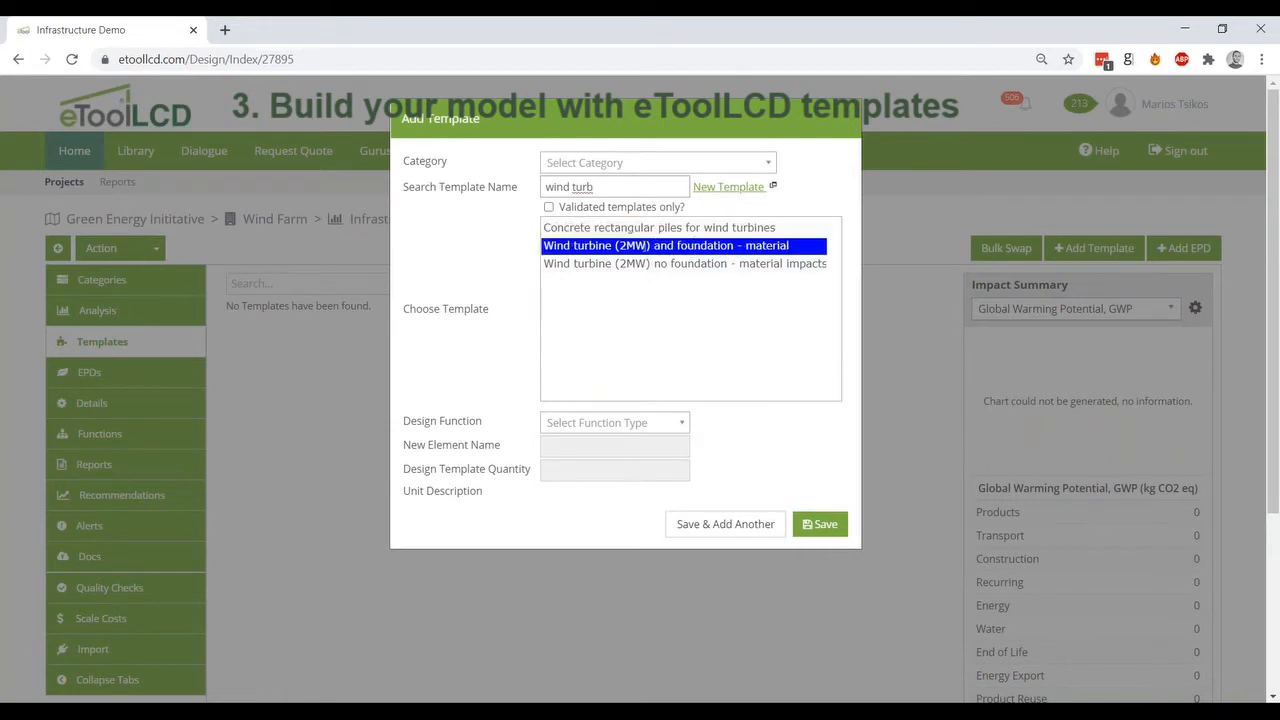
{"action": "left_click", "coordinate": [668, 264]}
{"action": "left_click", "coordinate": [706, 246]}
{"action": "left_click", "coordinate": [647, 258]}
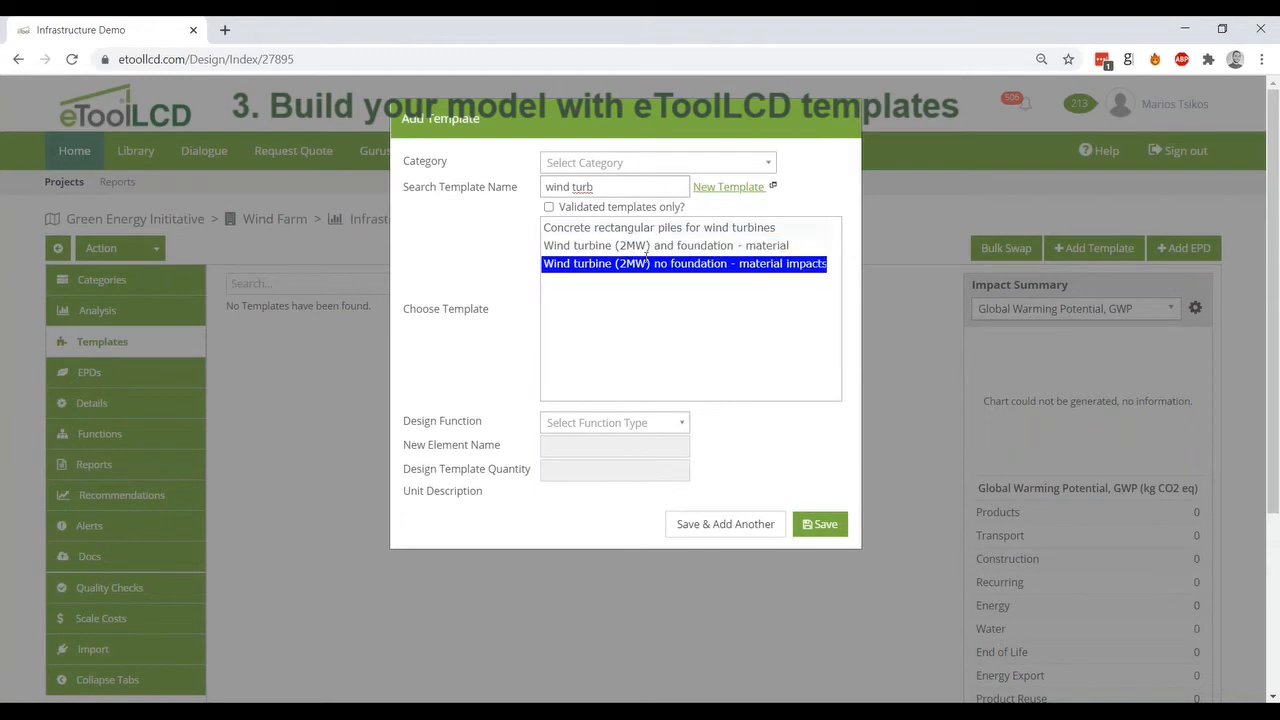
{"action": "left_click", "coordinate": [730, 248]}
{"action": "left_click", "coordinate": [734, 265], "text": "shift"}
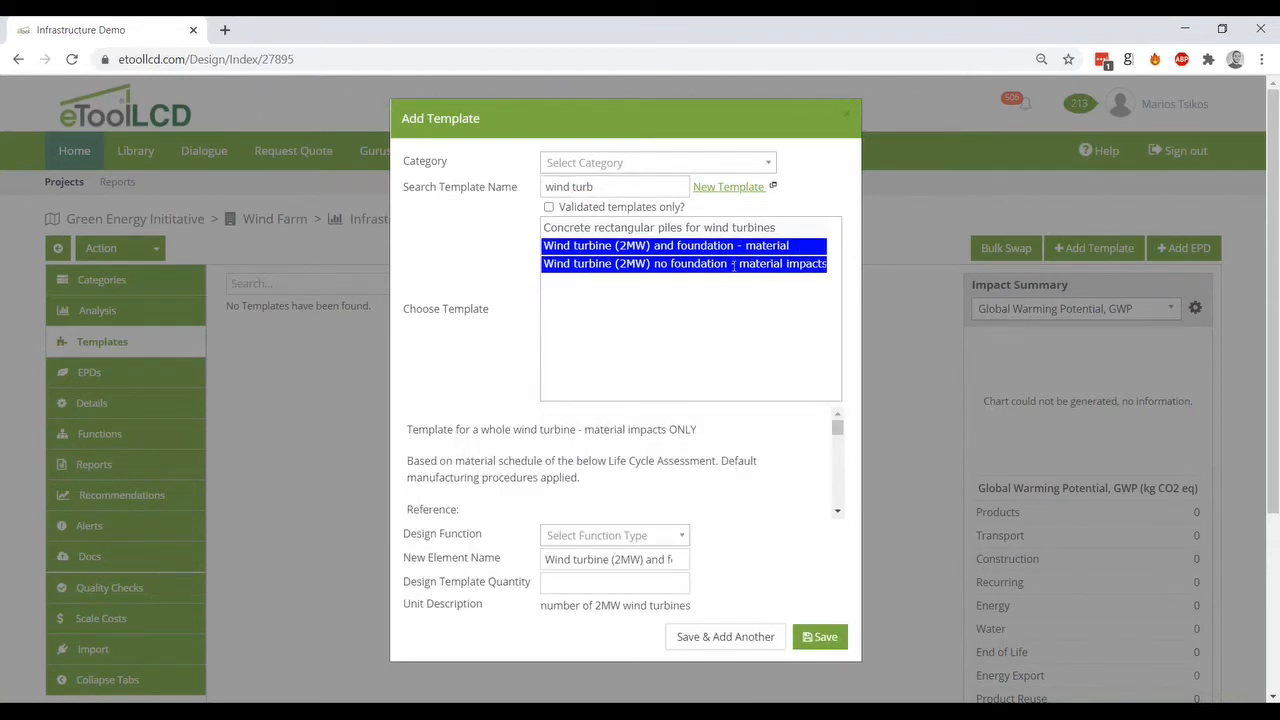
Set the template quantity to 20, assign it to the Wind turbines design function and save it
{"action": "left_click", "coordinate": [614, 583]}
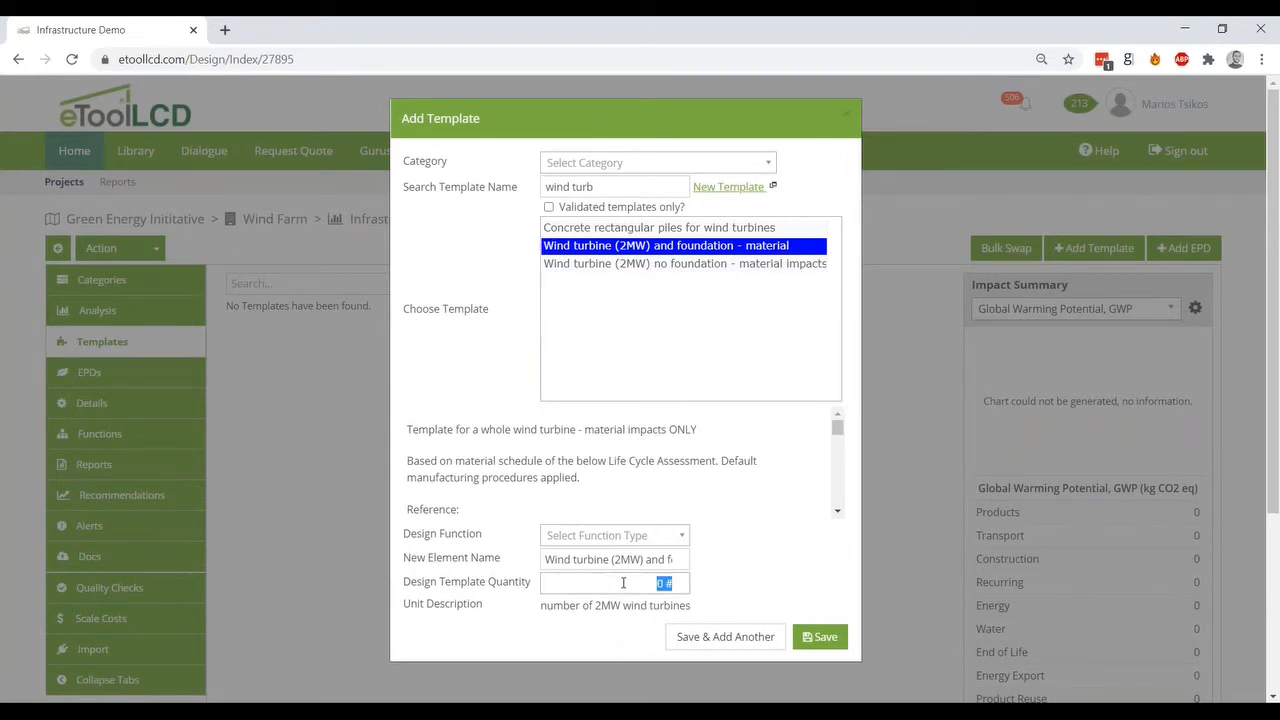
{"action": "type", "text": "20"}
{"action": "left_click", "coordinate": [588, 535]}
{"action": "left_click", "coordinate": [592, 586]}
{"action": "left_click", "coordinate": [840, 645]}
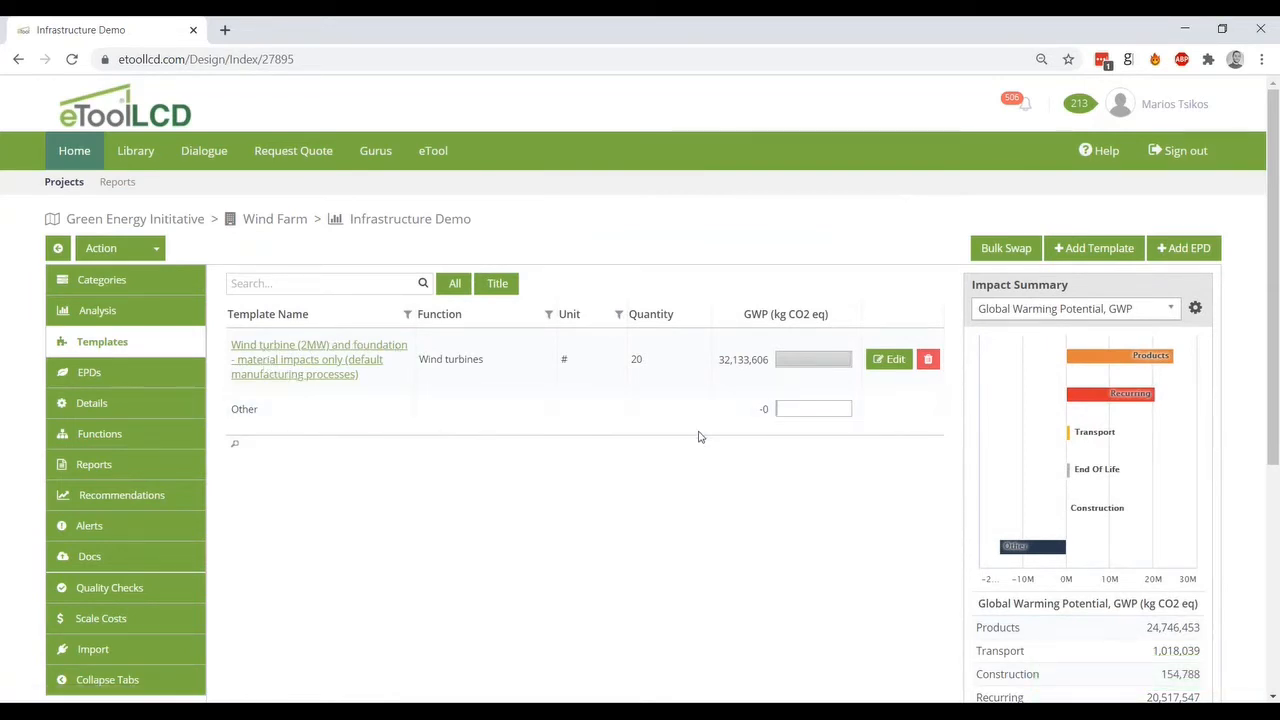
Open the added wind turbine template and examine the materials in its Services equipment category
{"action": "left_click", "coordinate": [321, 372]}
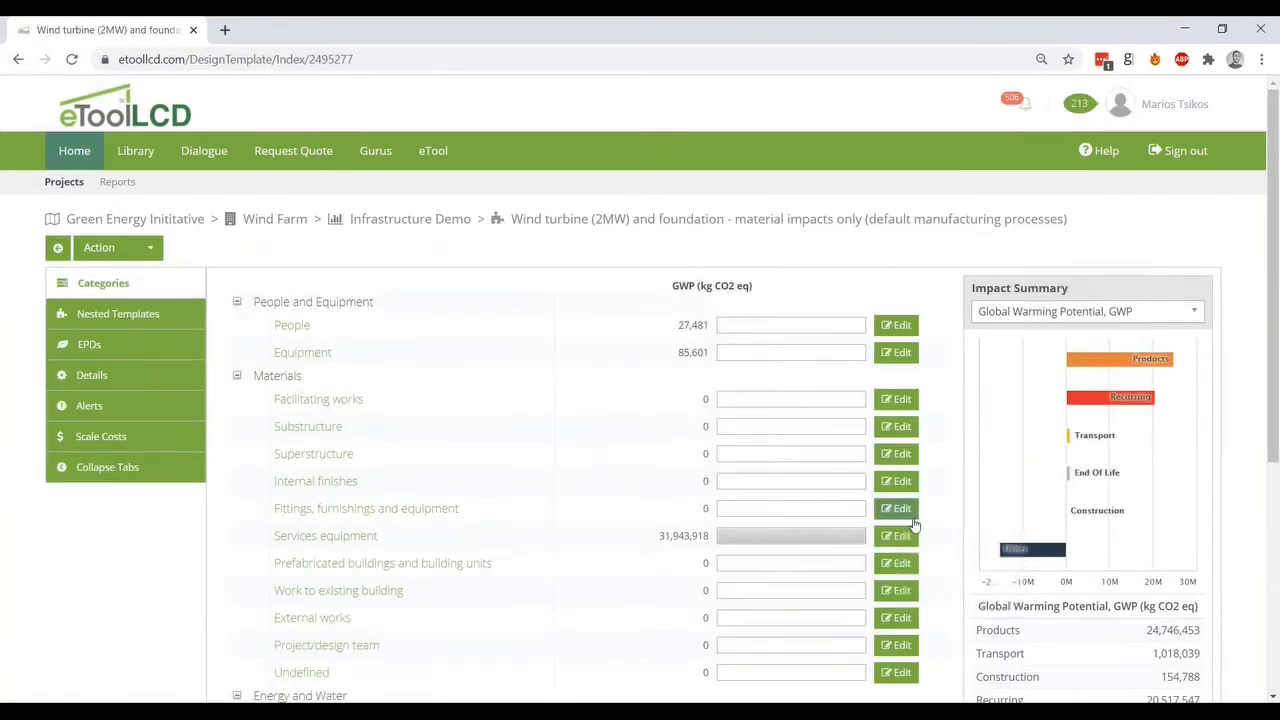
{"action": "left_click", "coordinate": [896, 536]}
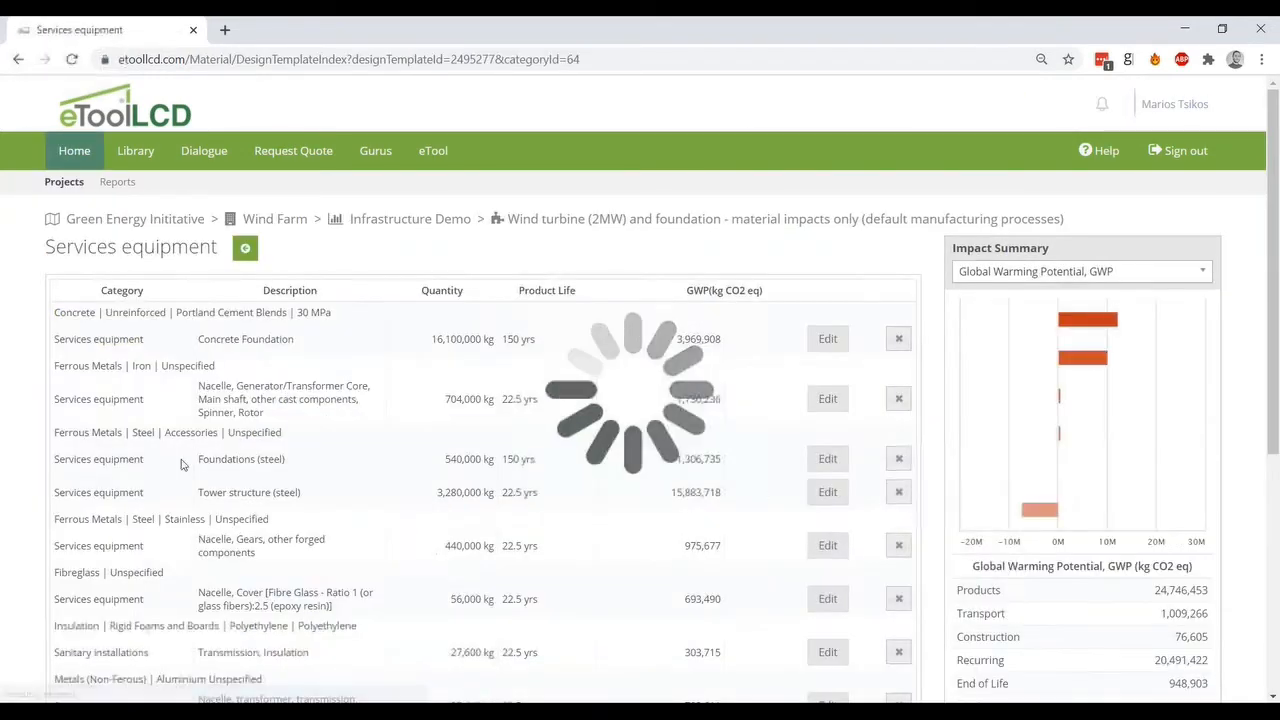
{"action": "scroll", "coordinate": [851, 549], "scroll_direction": "down", "scroll_amount": 3}
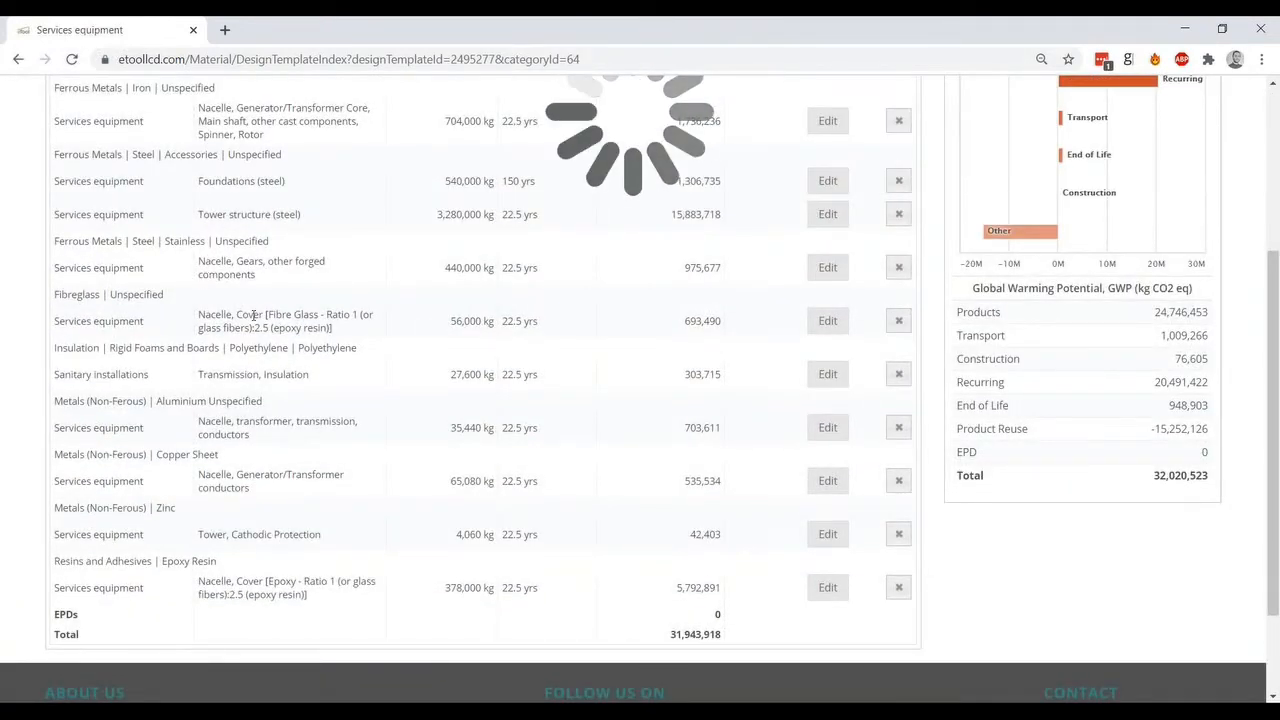
{"action": "scroll", "coordinate": [341, 335], "scroll_direction": "up", "scroll_amount": 5}
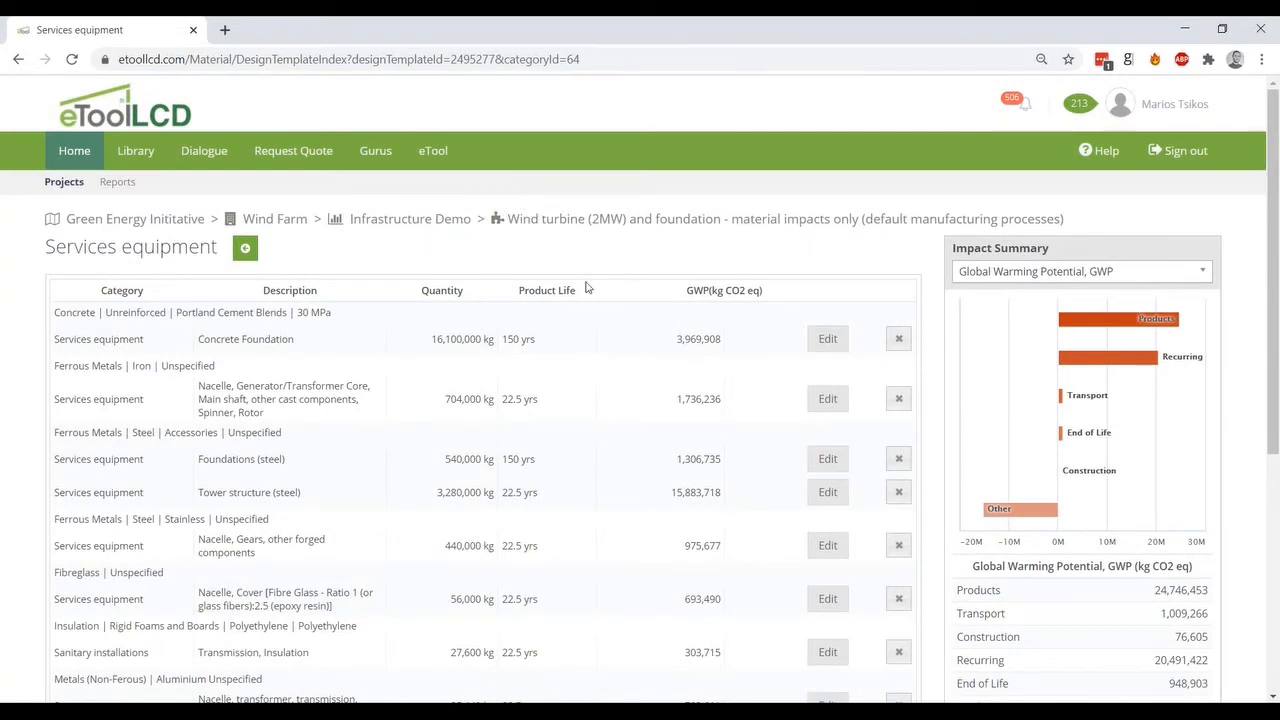
Return to the Infrastructure Demo design, start adding a template, search for "unpaved" and choose "Unpaved road construction and maintenance"
{"action": "left_click", "coordinate": [443, 220]}
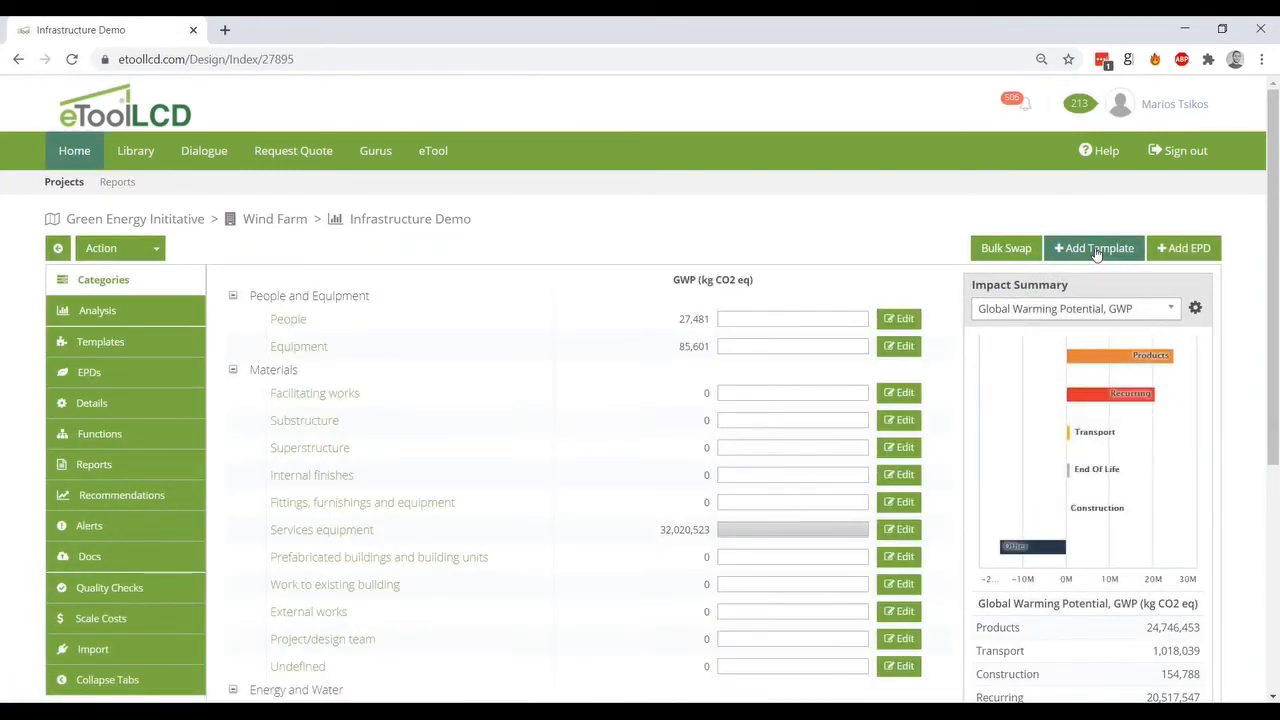
{"action": "left_click", "coordinate": [1097, 250]}
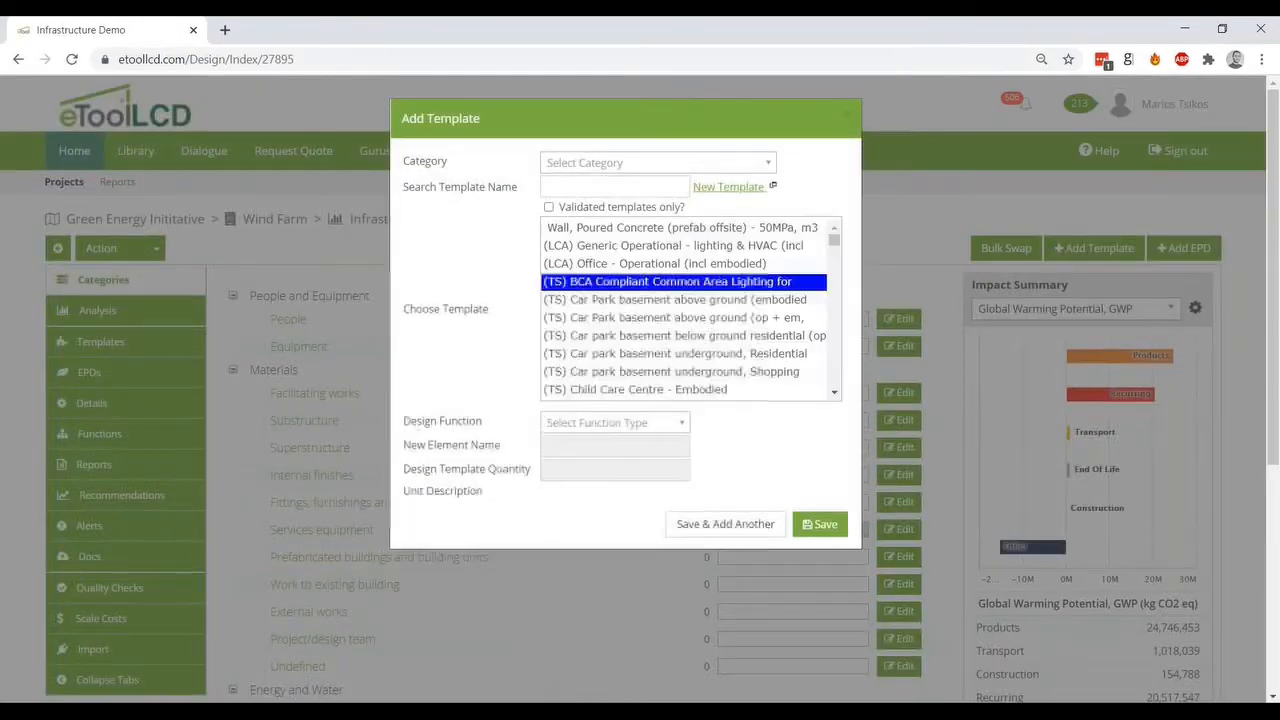
{"action": "left_click", "coordinate": [625, 189]}
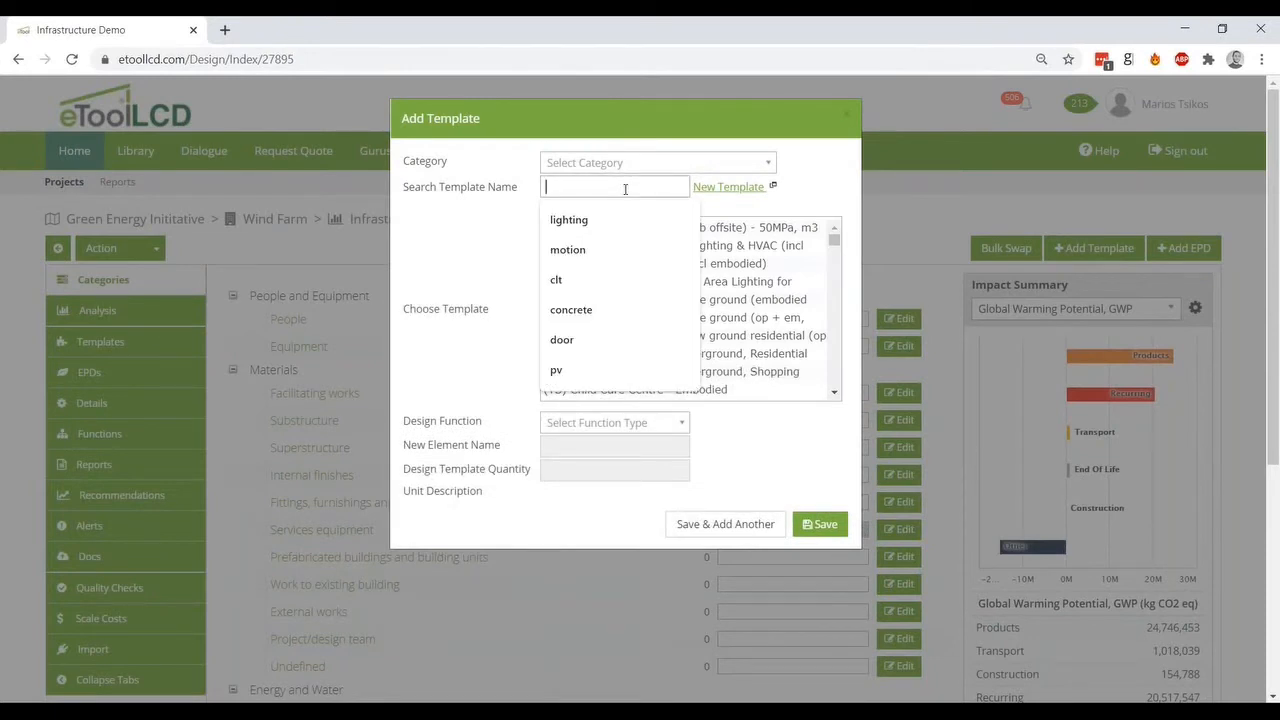
{"action": "type", "text": "unpa"}
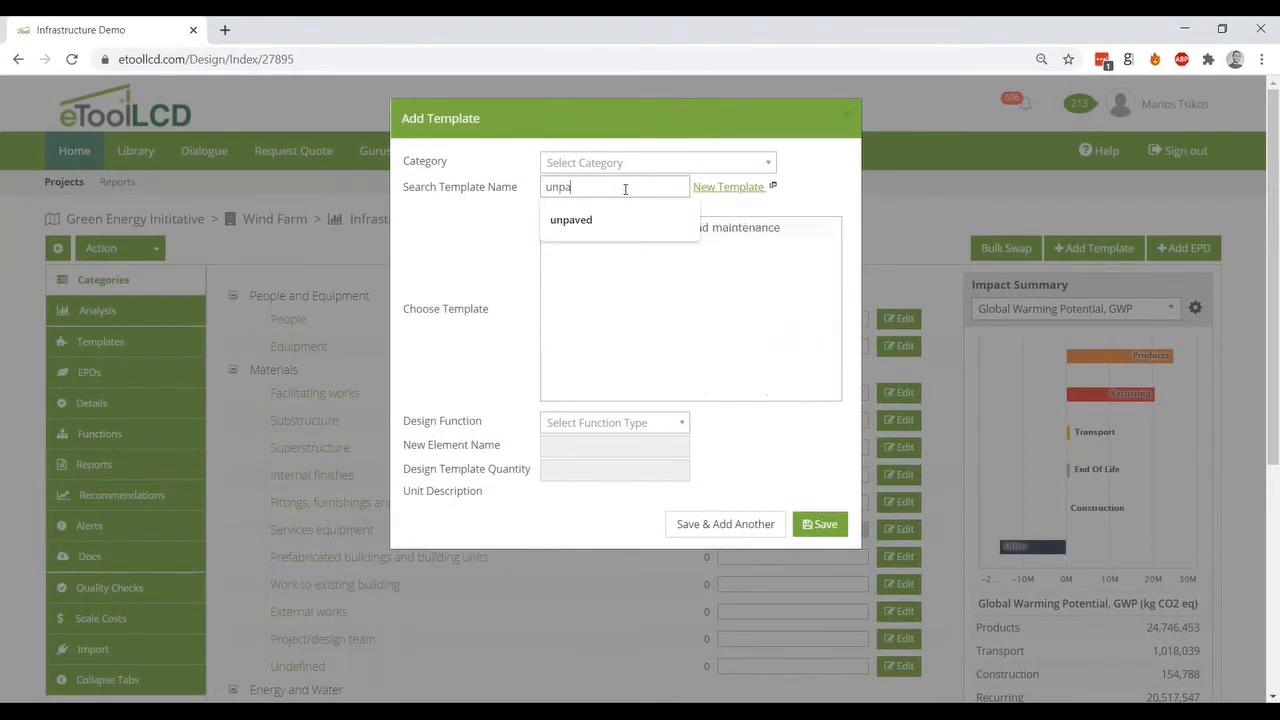
{"action": "type", "text": "ved"}
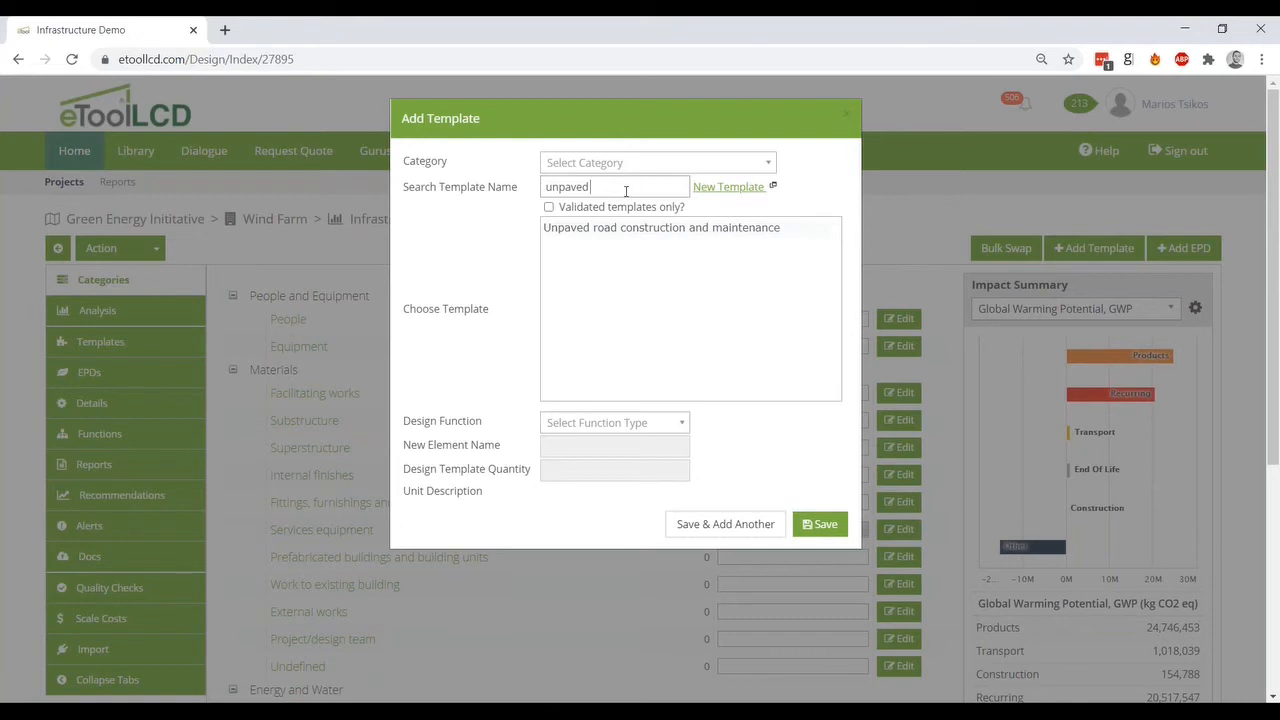
{"action": "left_click", "coordinate": [667, 228]}
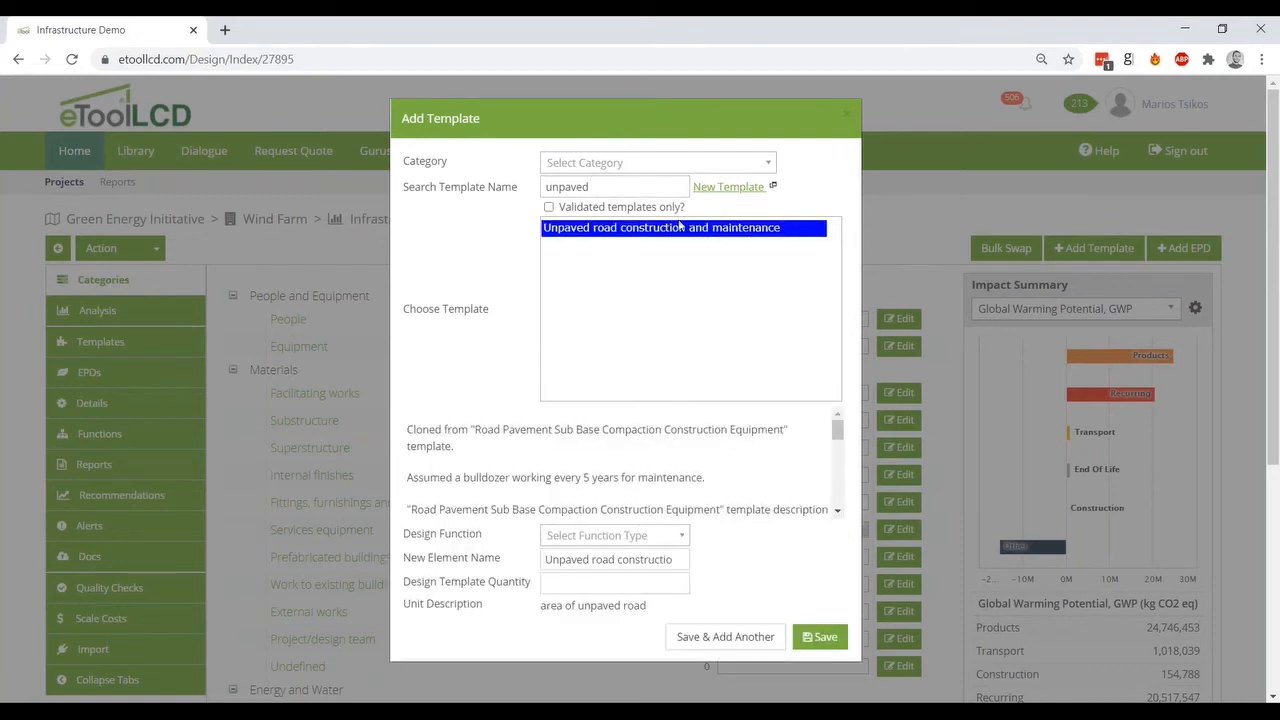
{"action": "scroll", "coordinate": [491, 377], "scroll_direction": "down", "scroll_amount": 2}
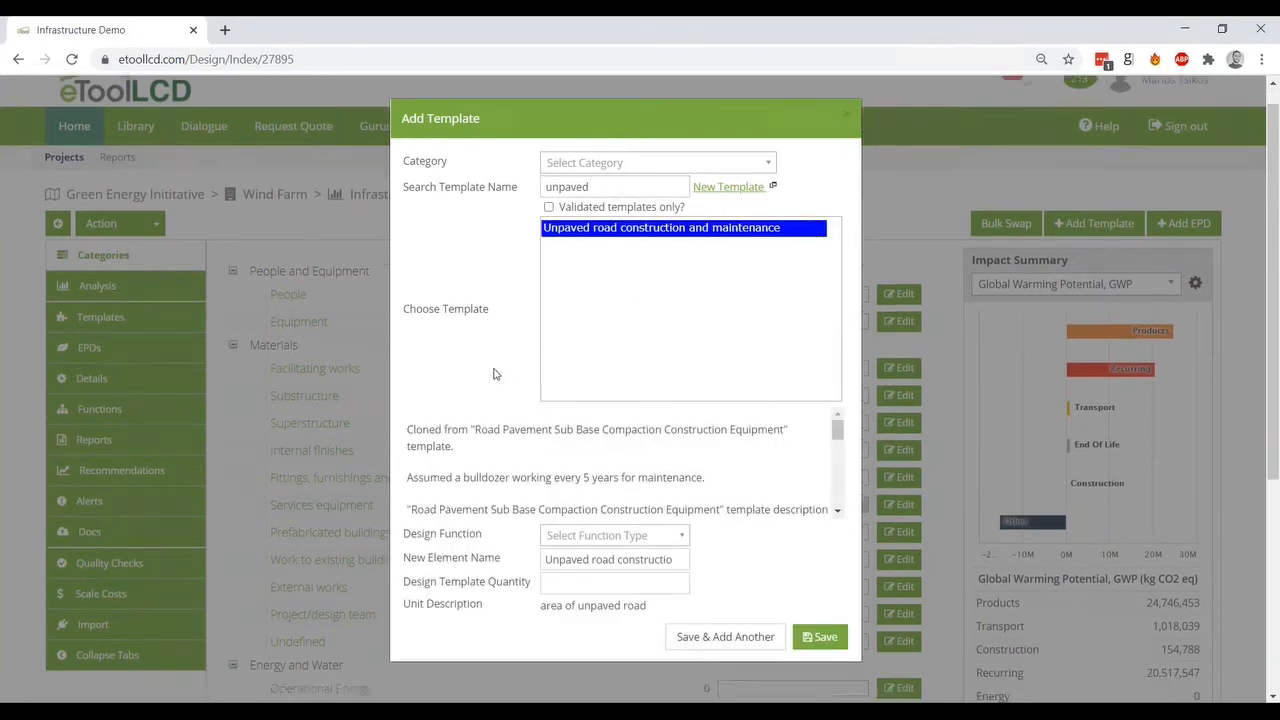
{"action": "scroll", "coordinate": [491, 377], "scroll_direction": "up", "scroll_amount": 2}
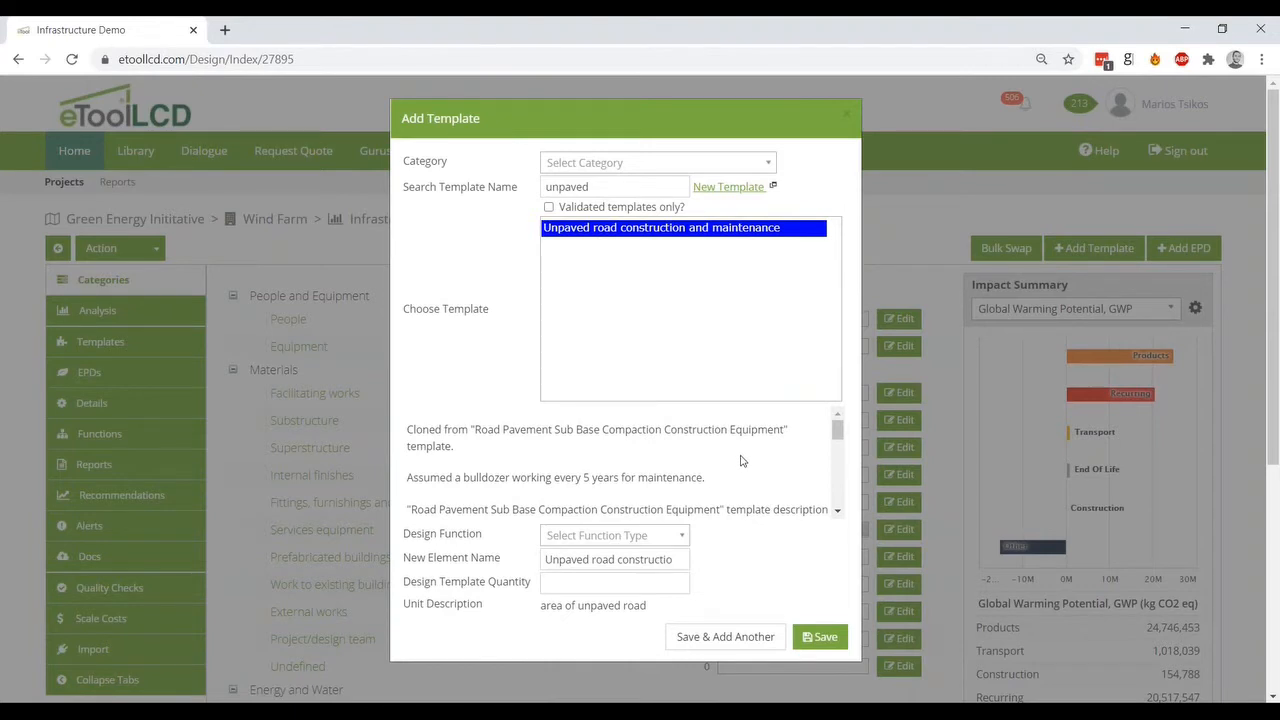
Set the unpaved road template quantity to 50000 m2, assign it to the Wind turbines design function and save it
{"action": "left_click", "coordinate": [657, 588]}
{"action": "type", "text": "50000"}
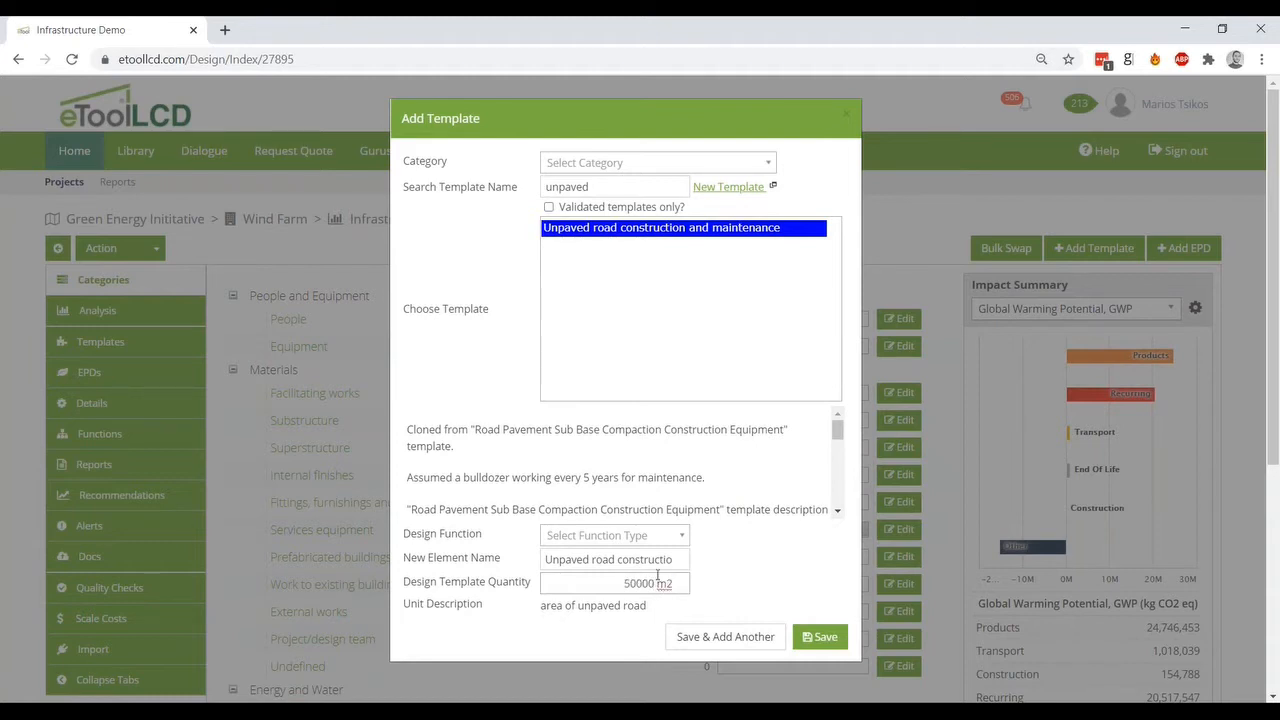
{"action": "left_click", "coordinate": [651, 538]}
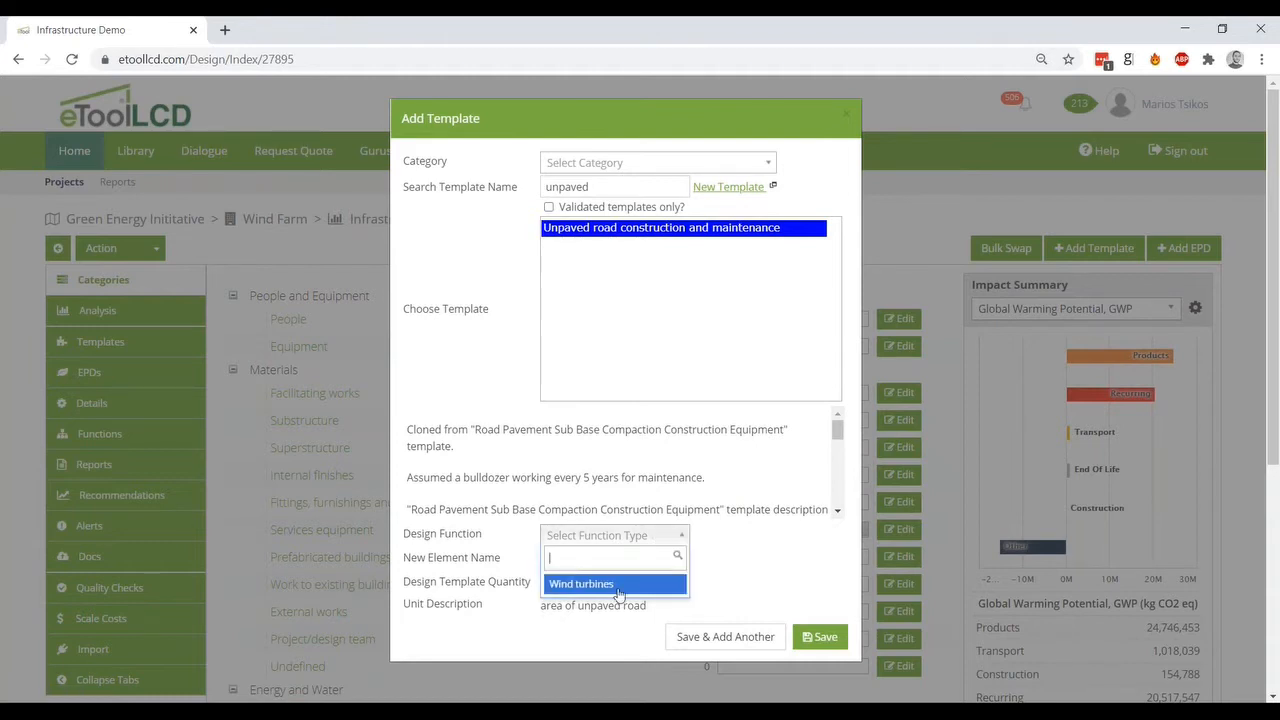
{"action": "left_click", "coordinate": [618, 588]}
{"action": "left_click", "coordinate": [836, 641]}
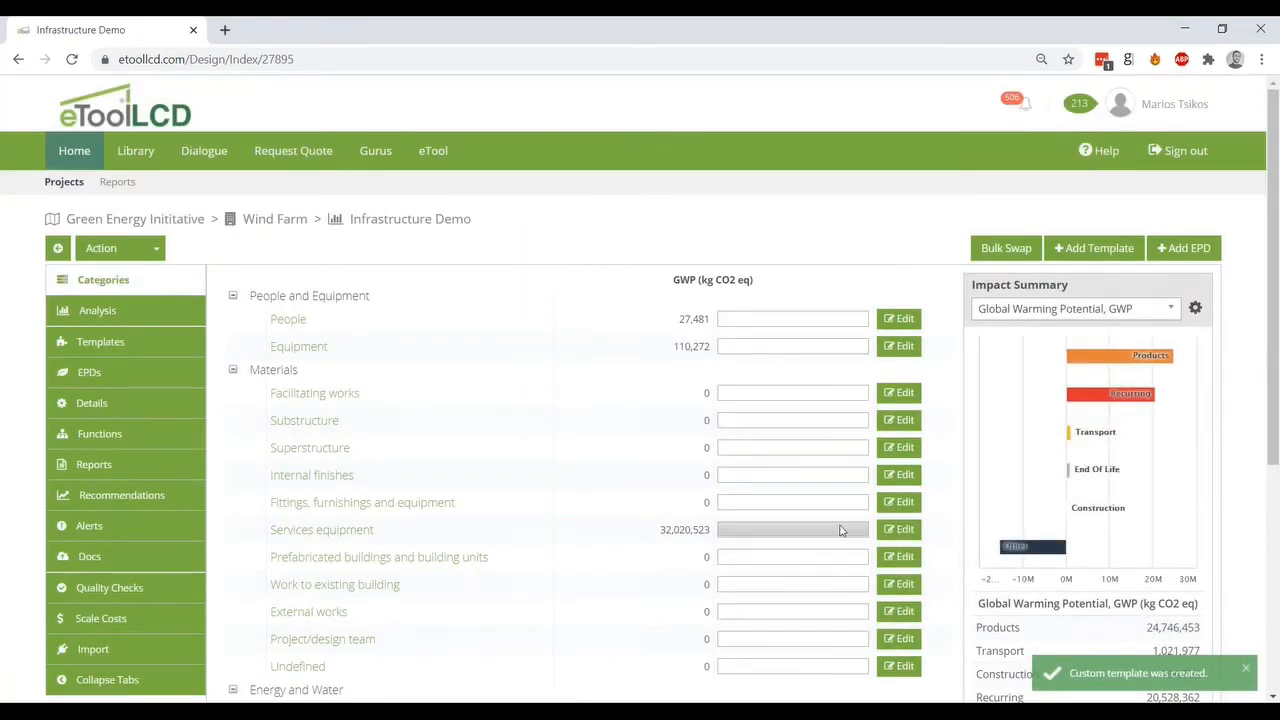
Start adding another template, search for "transmi" and choose "Transmission Tower and foundation (420kV, Tension)"
{"action": "left_click", "coordinate": [1097, 248]}
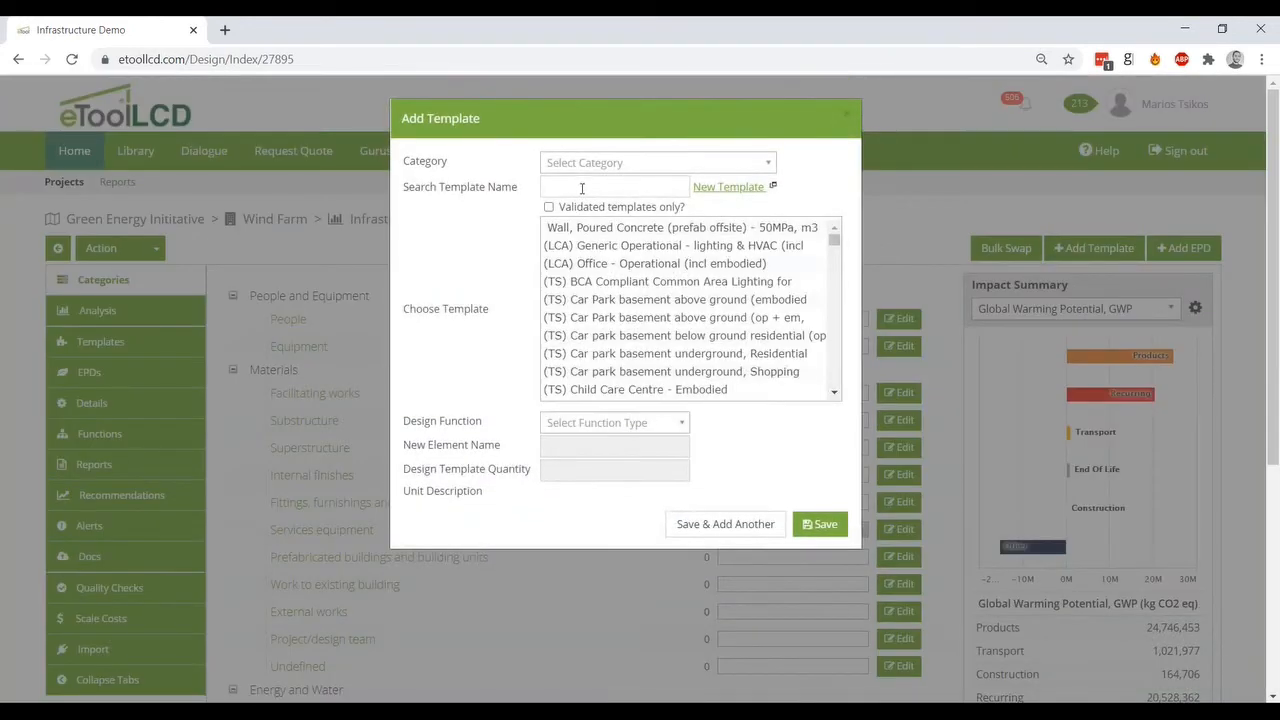
{"action": "left_click", "coordinate": [588, 187]}
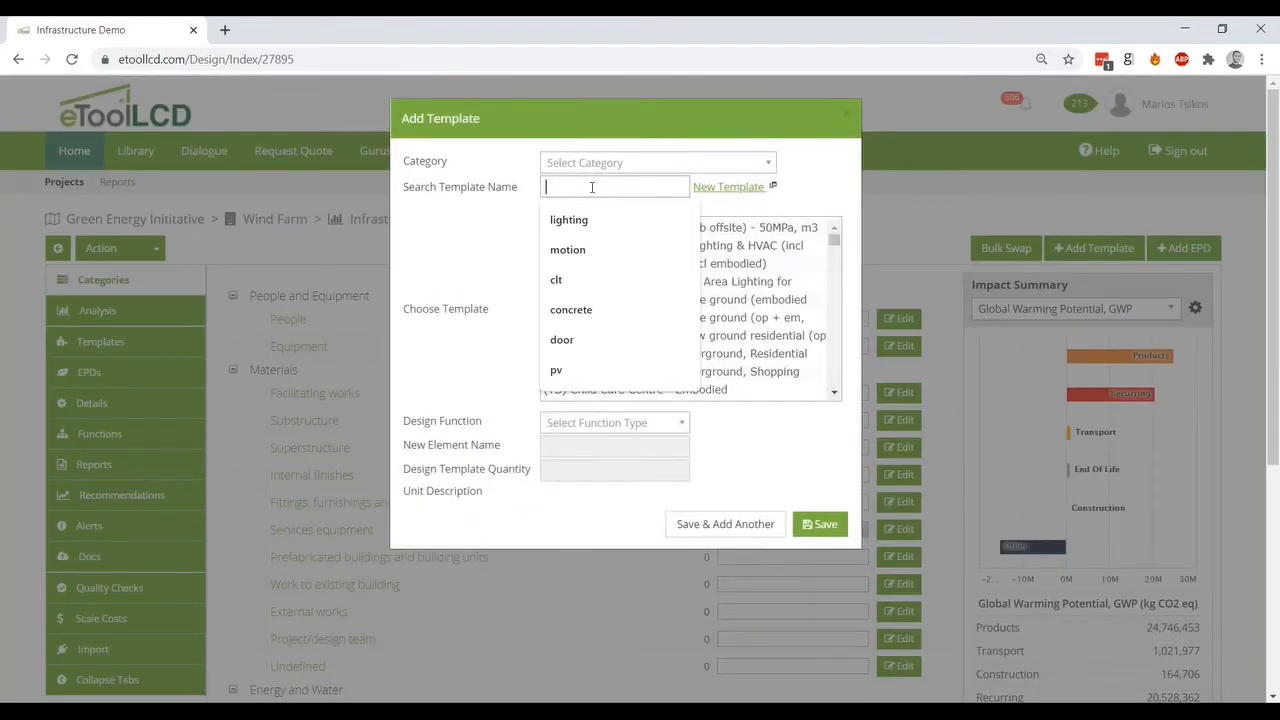
{"action": "type", "text": "transmi"}
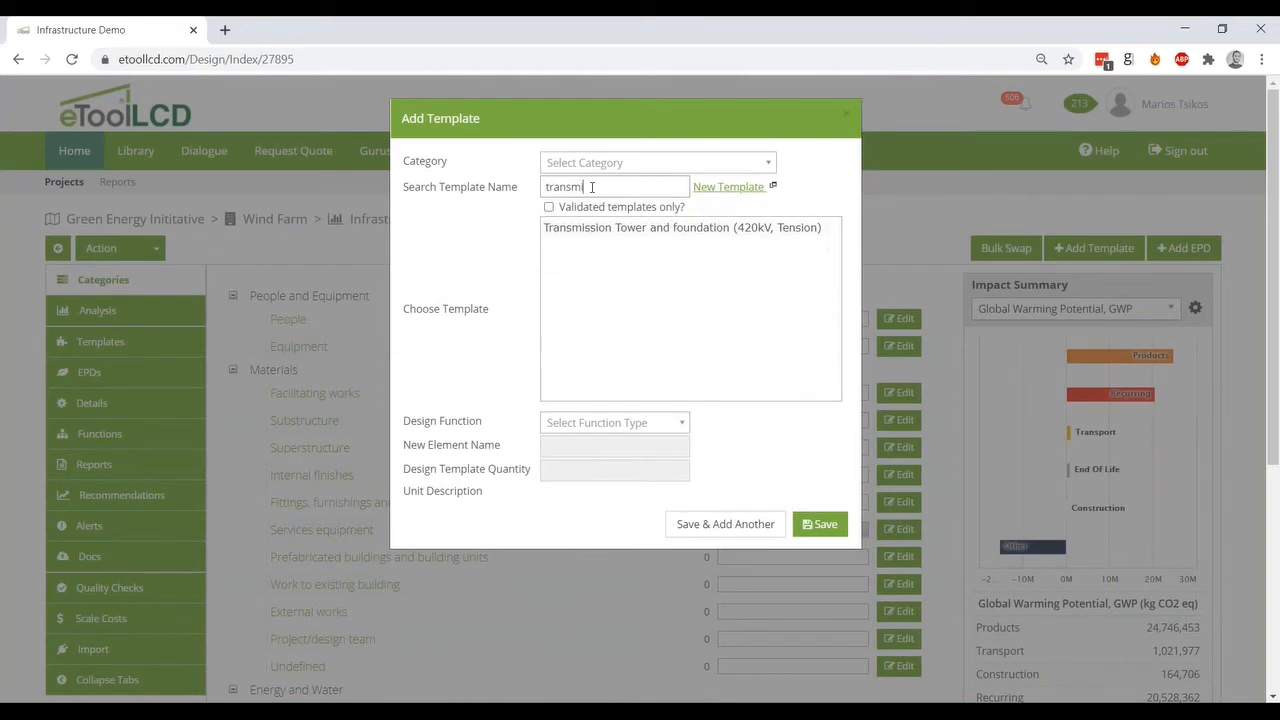
{"action": "left_click", "coordinate": [660, 227]}
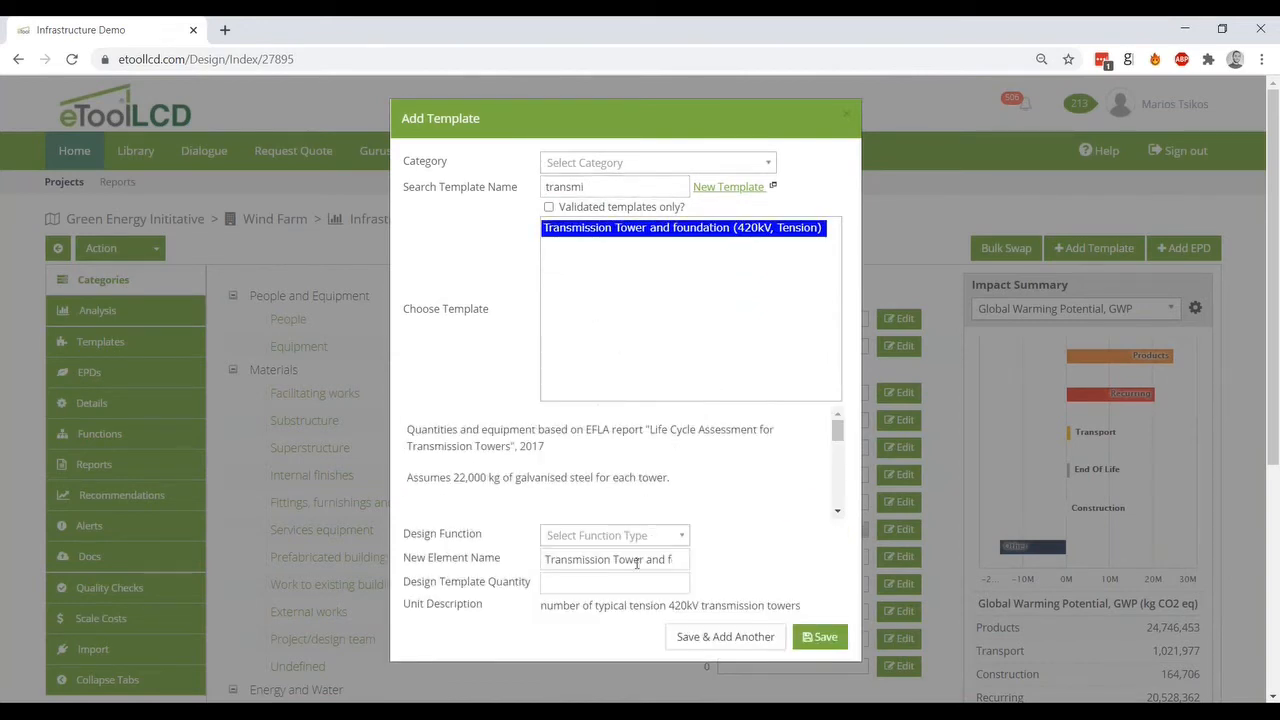
Set the transmission tower quantity to 30, assign the template to the Wind turbines design function and save it
{"action": "left_click", "coordinate": [630, 585]}
{"action": "key", "text": "ctrl+a"}
{"action": "type", "text": "30"}
{"action": "left_click", "coordinate": [682, 540]}
{"action": "left_click", "coordinate": [655, 586]}
{"action": "left_click", "coordinate": [818, 638]}
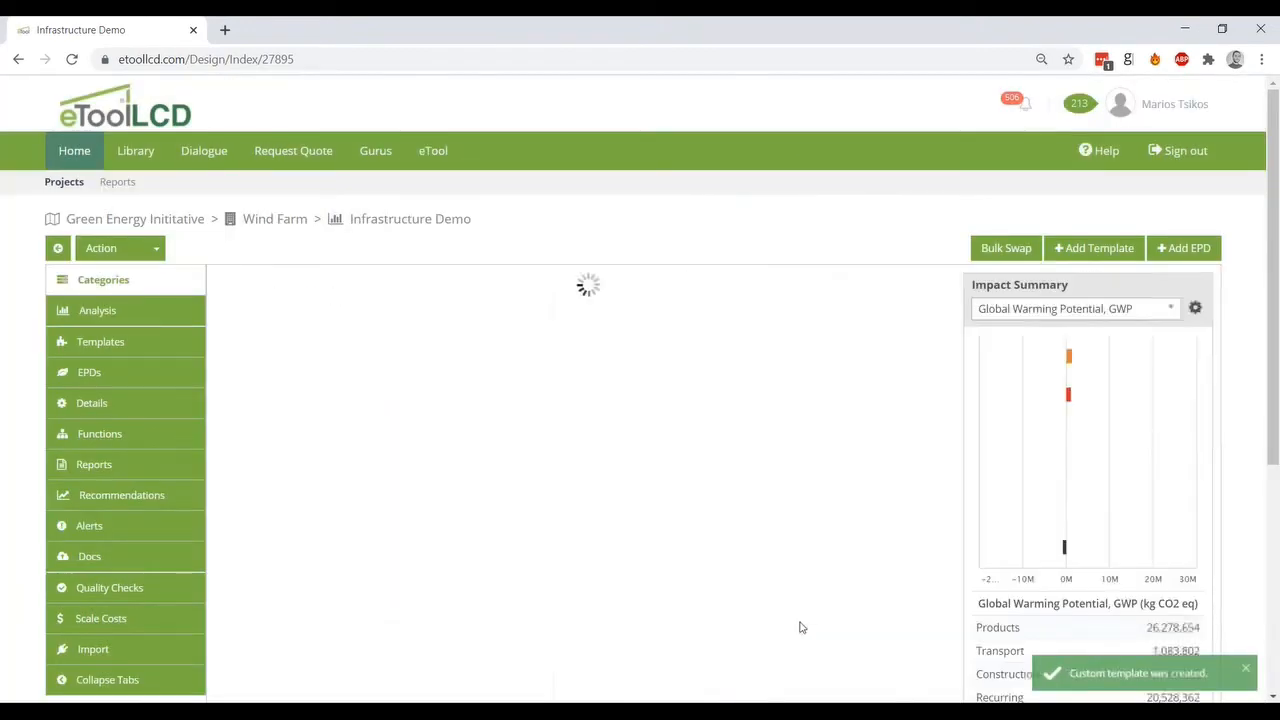
Start adding another template, search for "power cabl" and choose "Power Cable (400mm) - copper/aluminium"
{"action": "left_click", "coordinate": [1094, 250]}
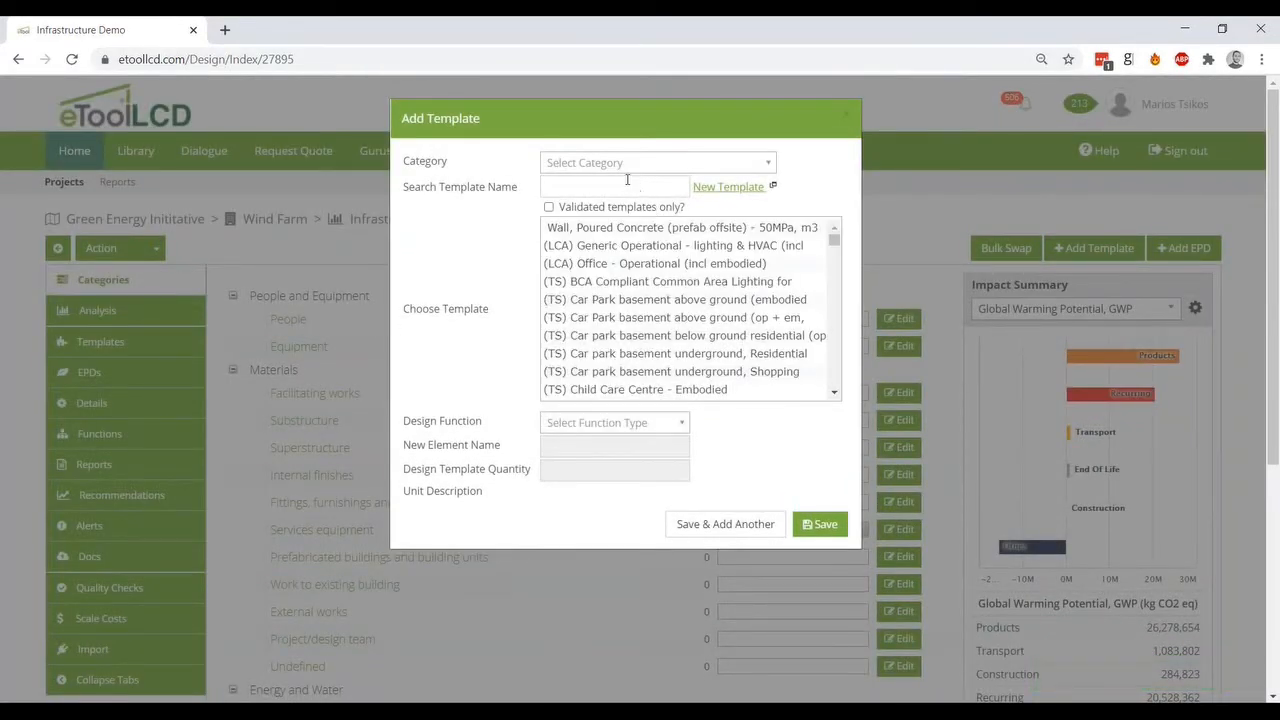
{"action": "left_click", "coordinate": [624, 186]}
{"action": "type", "text": "po"}
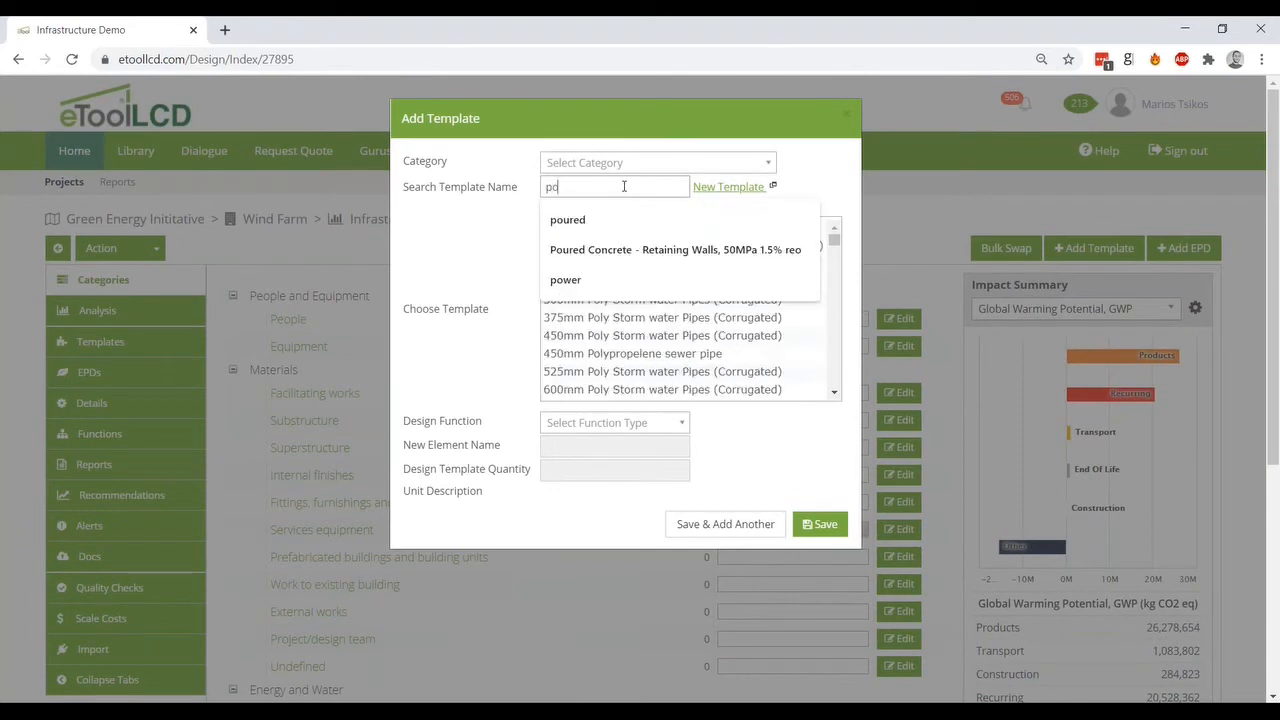
{"action": "type", "text": "wer c"}
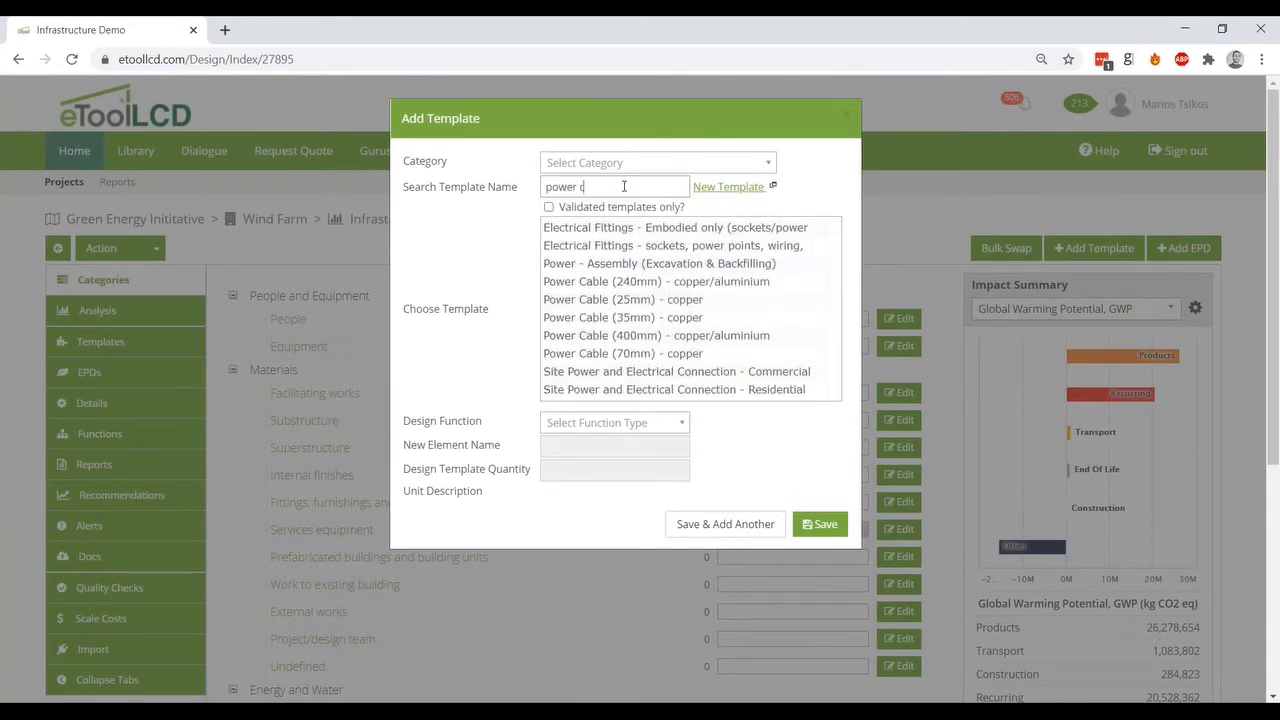
{"action": "type", "text": "abl"}
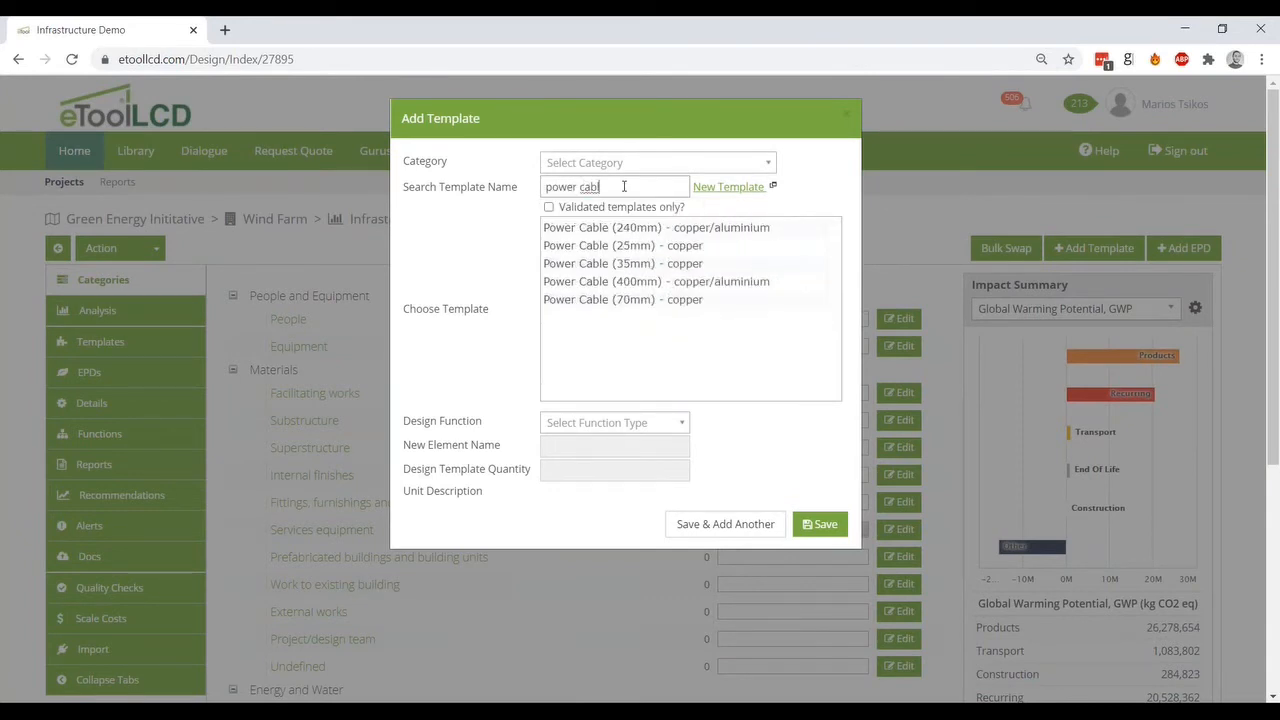
{"action": "left_click", "coordinate": [754, 281]}
Set the power cable quantity to 50000 lm, assign the template to the Wind turbines design function and save it
{"action": "left_click", "coordinate": [607, 585]}
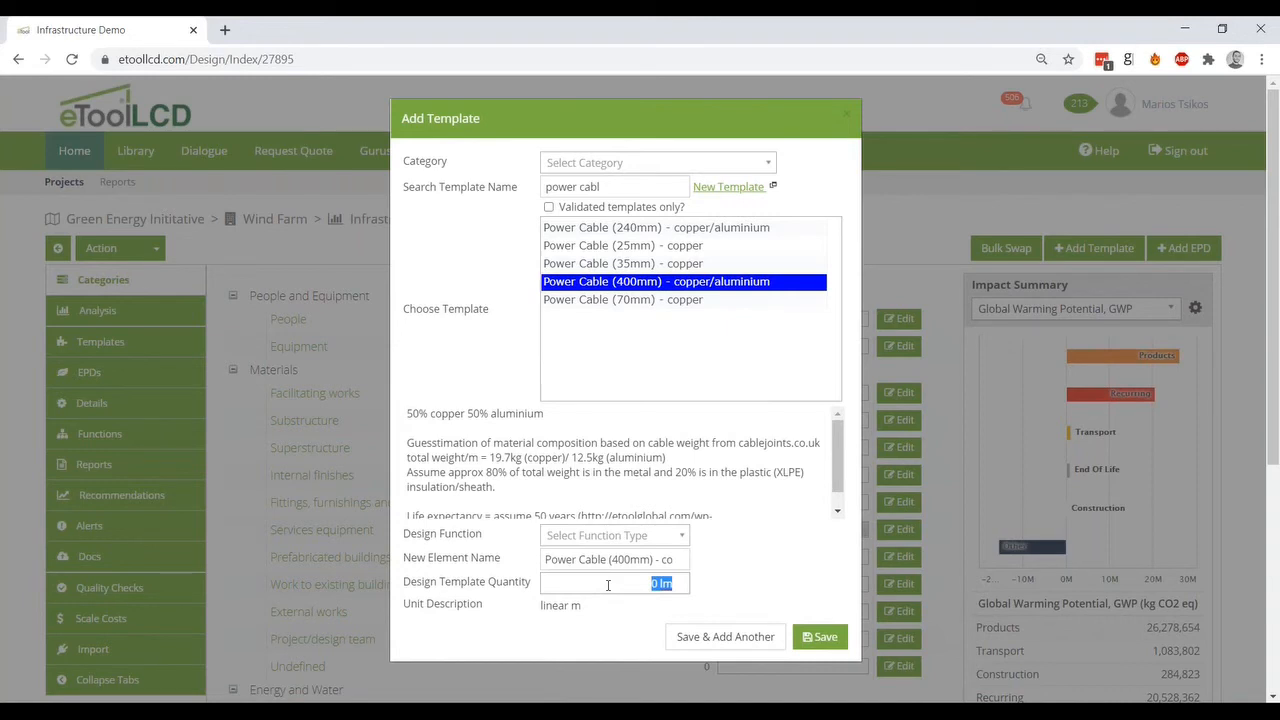
{"action": "type", "text": "5000"}
{"action": "left_click", "coordinate": [636, 536]}
{"action": "left_click", "coordinate": [598, 584]}
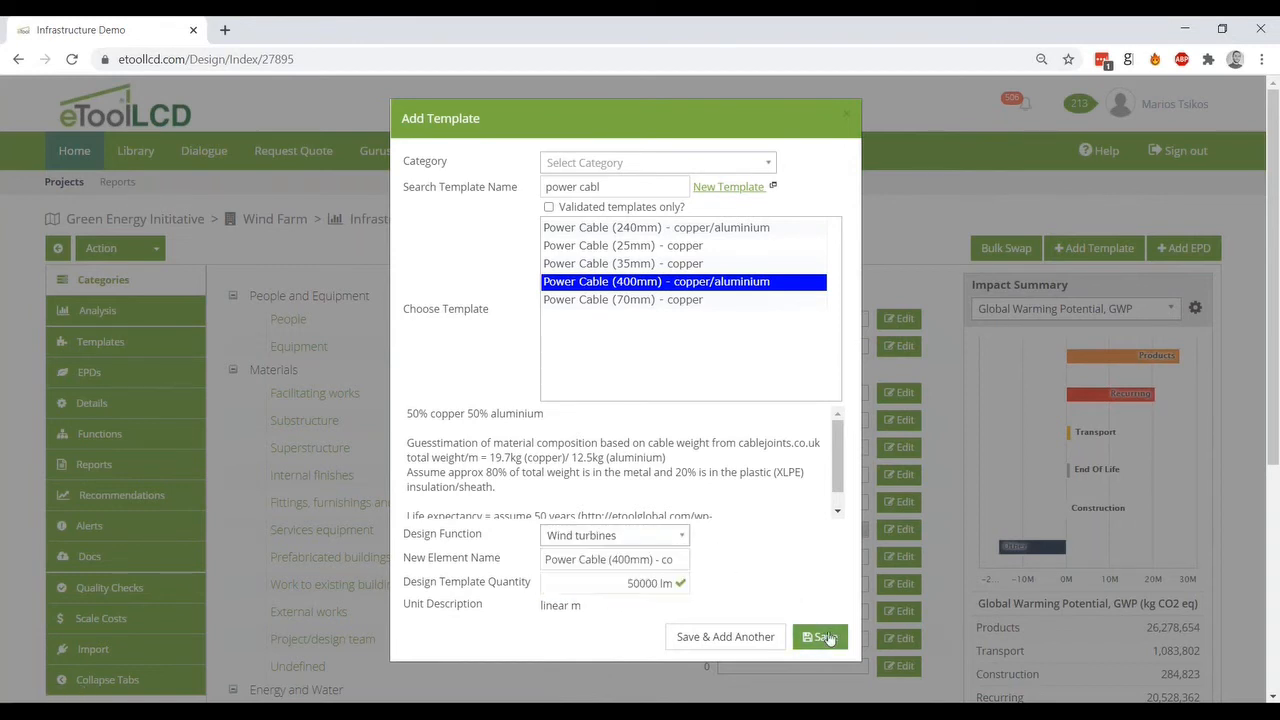
{"action": "left_click", "coordinate": [826, 637]}
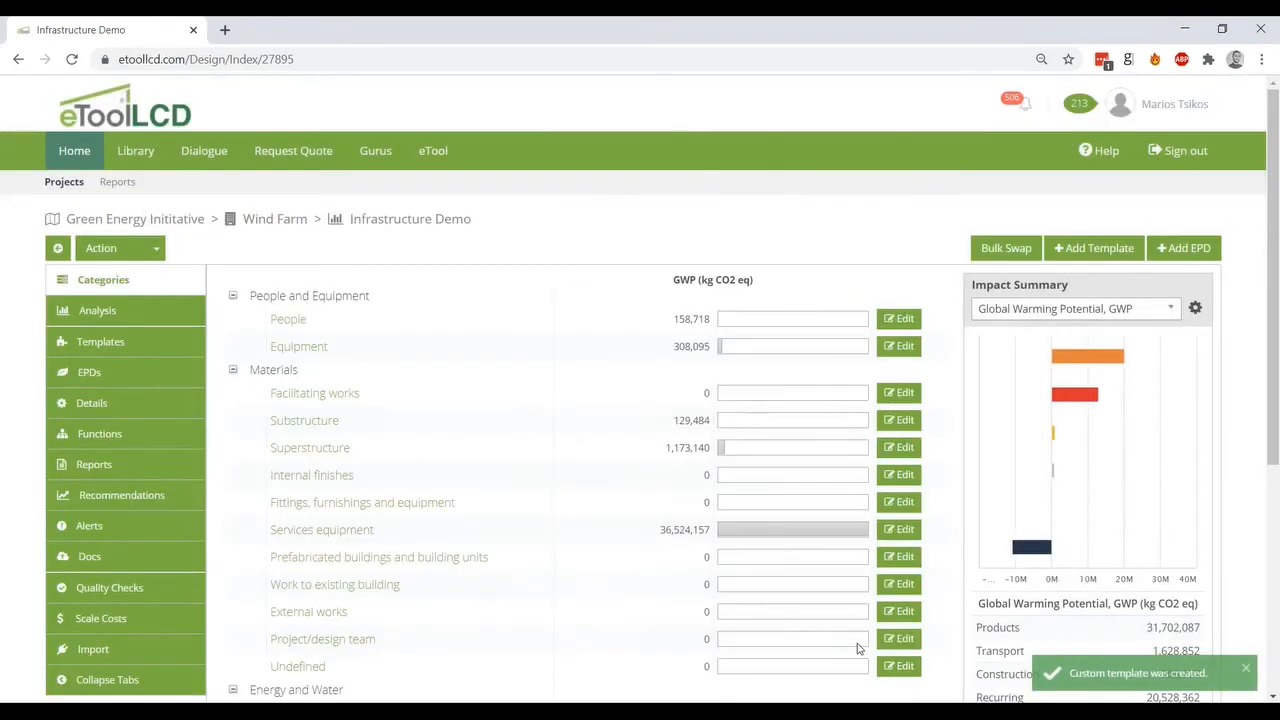
Start adding another template and search the template names for "concrete"
{"action": "left_click", "coordinate": [1094, 248]}
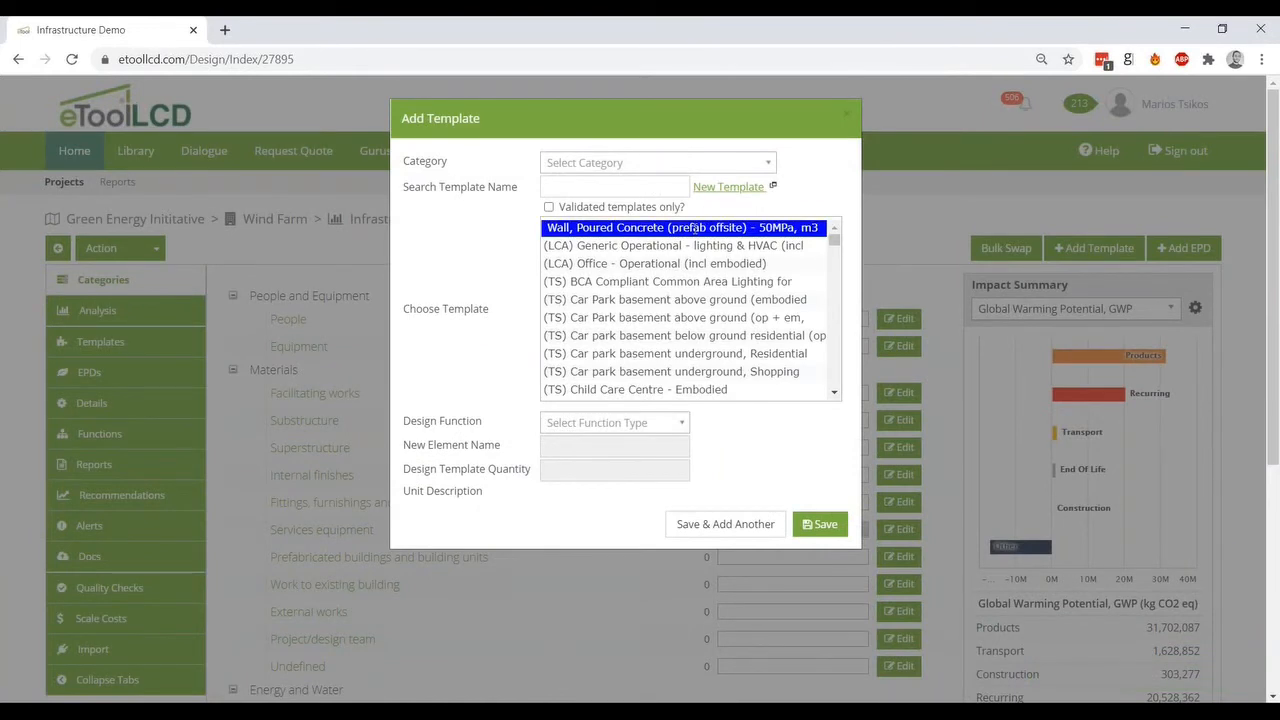
{"action": "left_click", "coordinate": [639, 183]}
{"action": "type", "text": "co"}
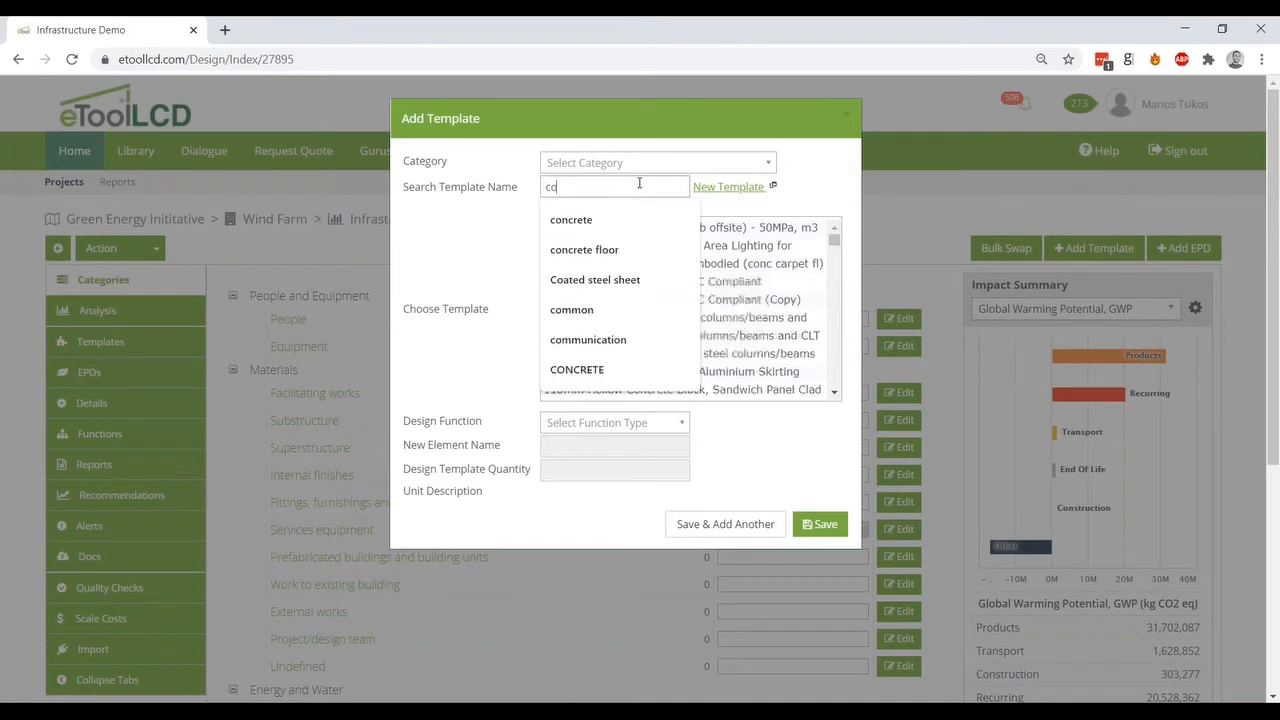
{"action": "type", "text": "ncrete"}
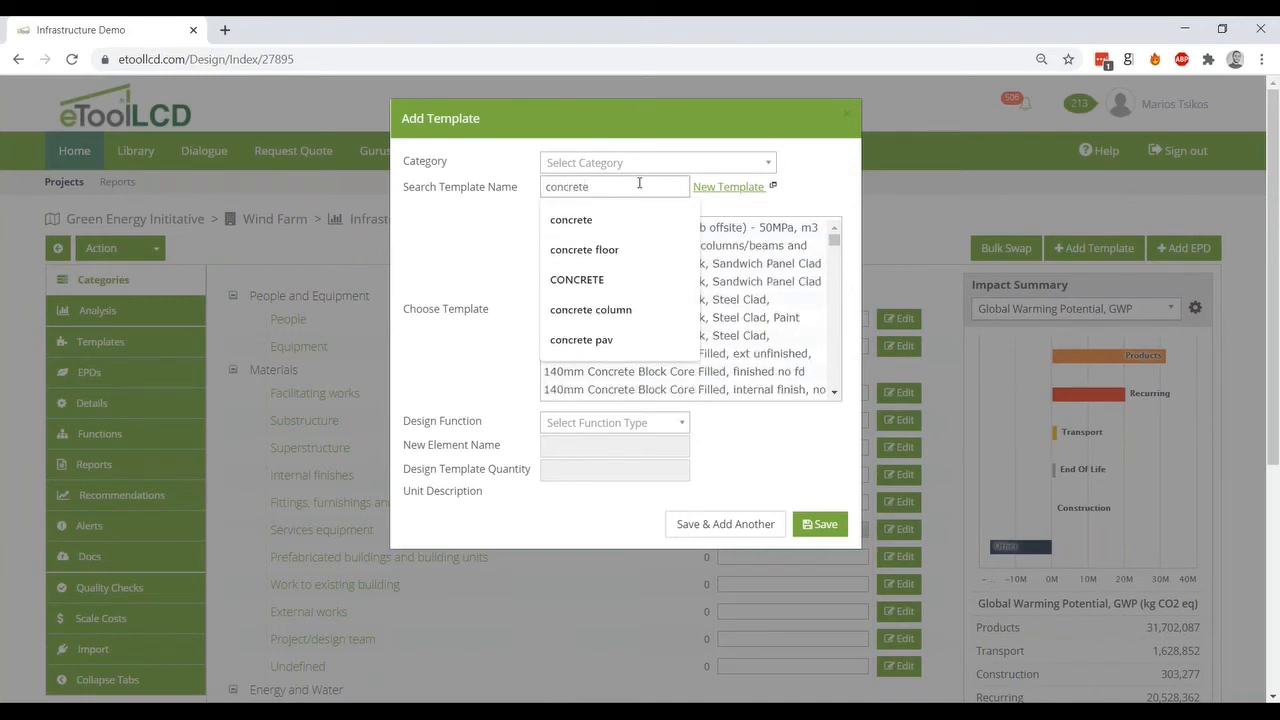
{"action": "key", "text": "Escape"}
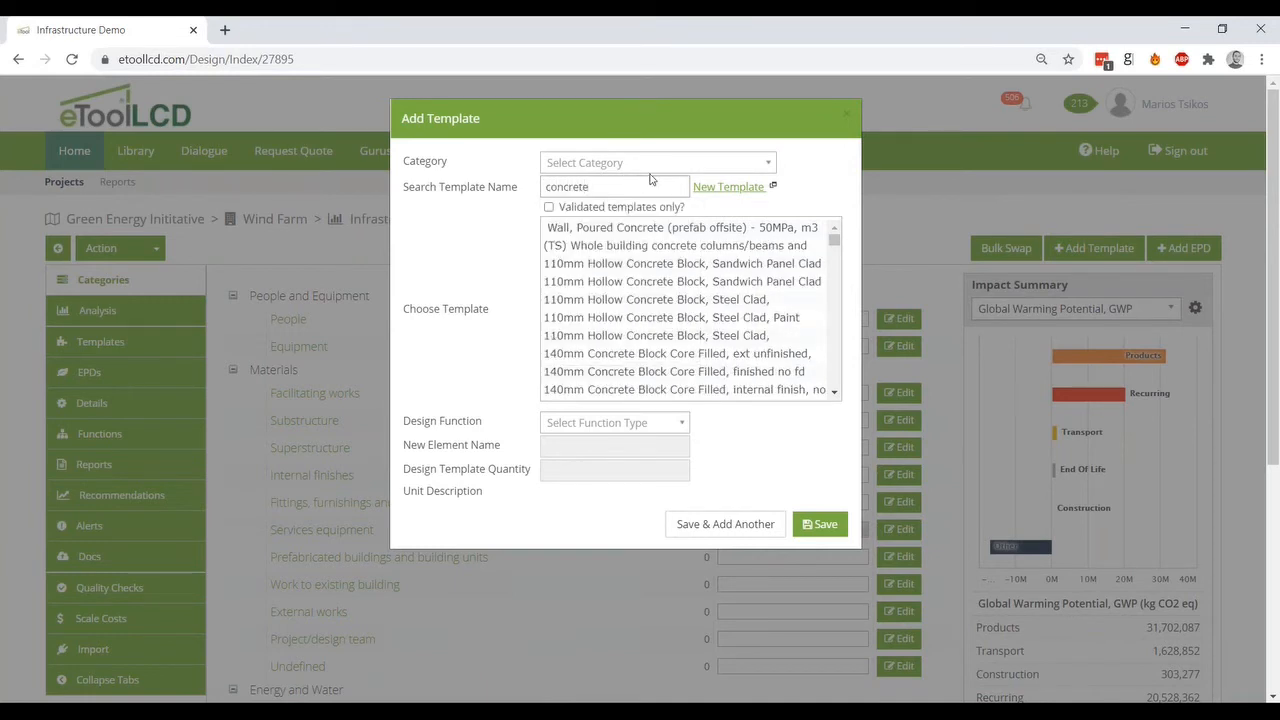
Choose the "Poured Concrete (offsite) - External Works (retaining" template from the concrete search results
{"action": "scroll", "coordinate": [690, 280], "scroll_direction": "down", "scroll_amount": 5}
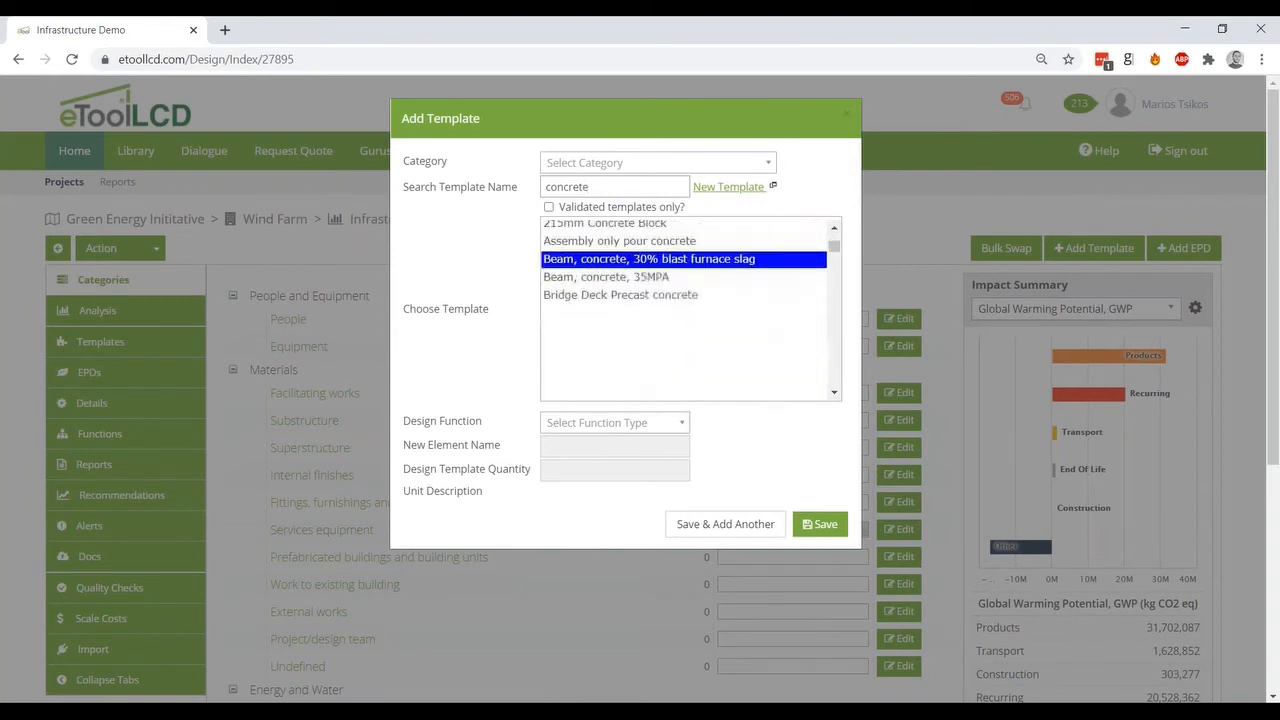
{"action": "scroll", "coordinate": [703, 350], "scroll_direction": "down", "scroll_amount": 10}
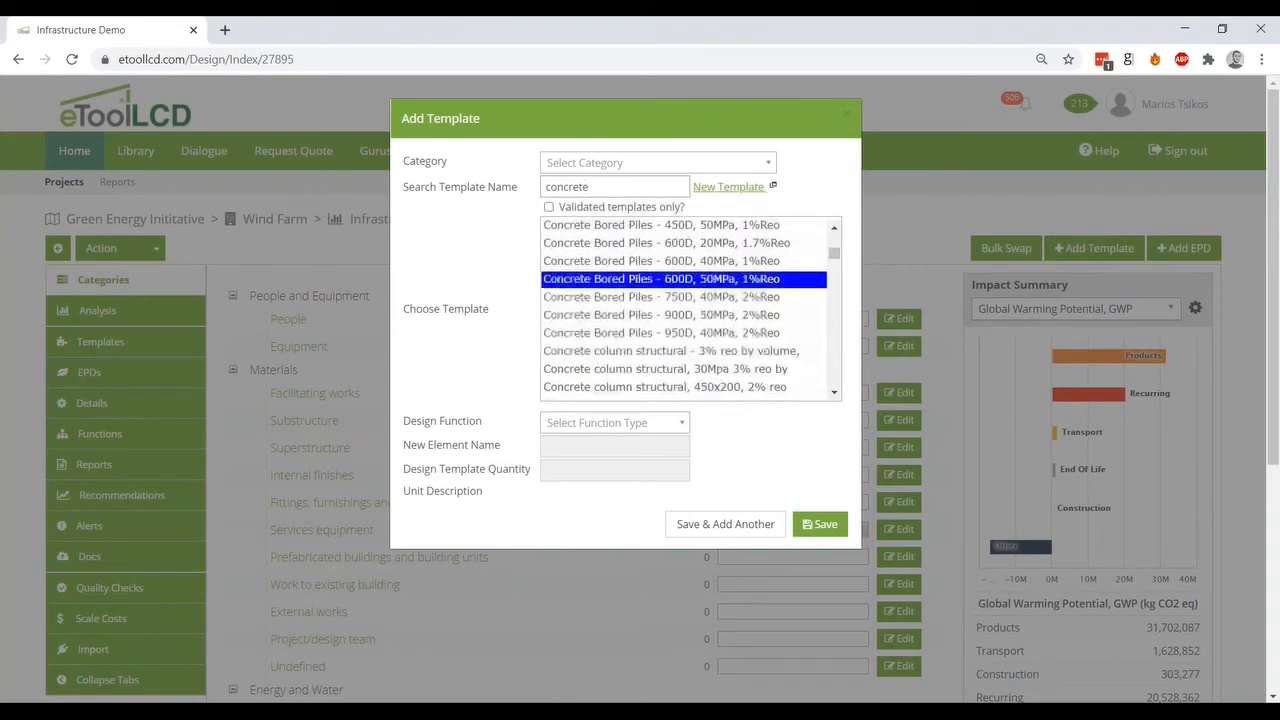
{"action": "scroll", "coordinate": [690, 355], "scroll_direction": "down", "scroll_amount": 6}
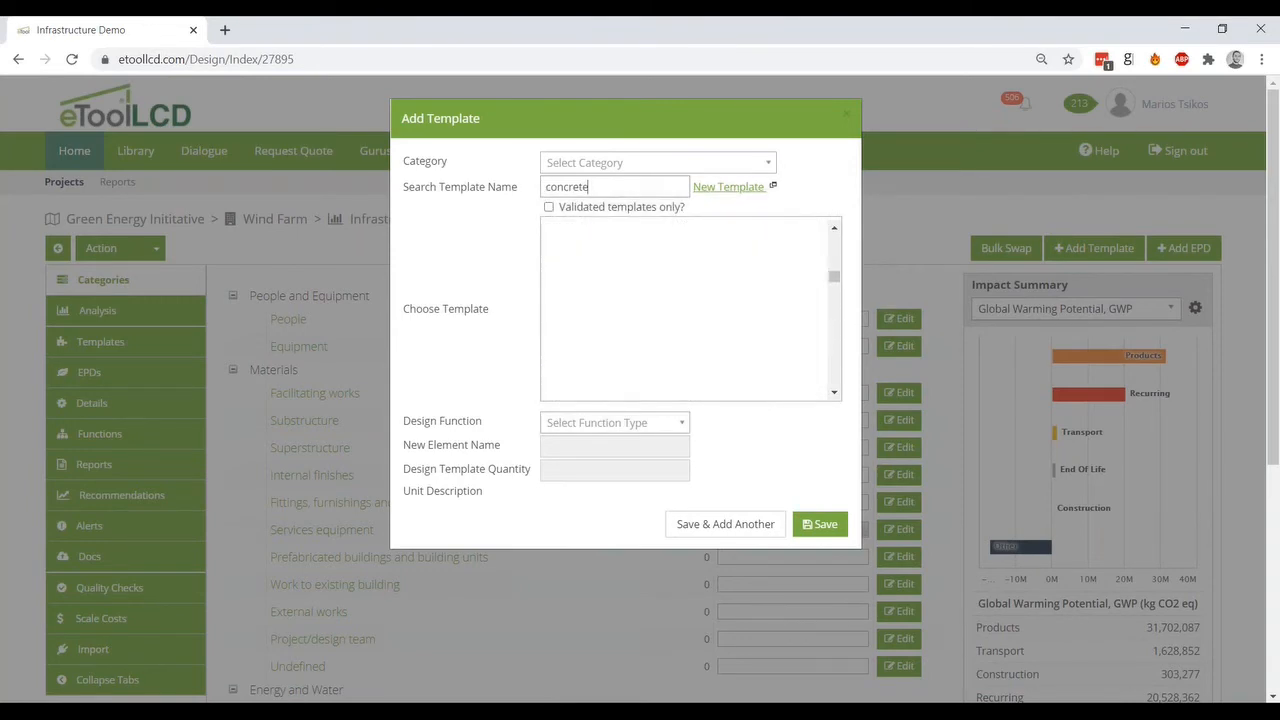
{"action": "scroll", "coordinate": [703, 350], "scroll_direction": "down", "scroll_amount": 3}
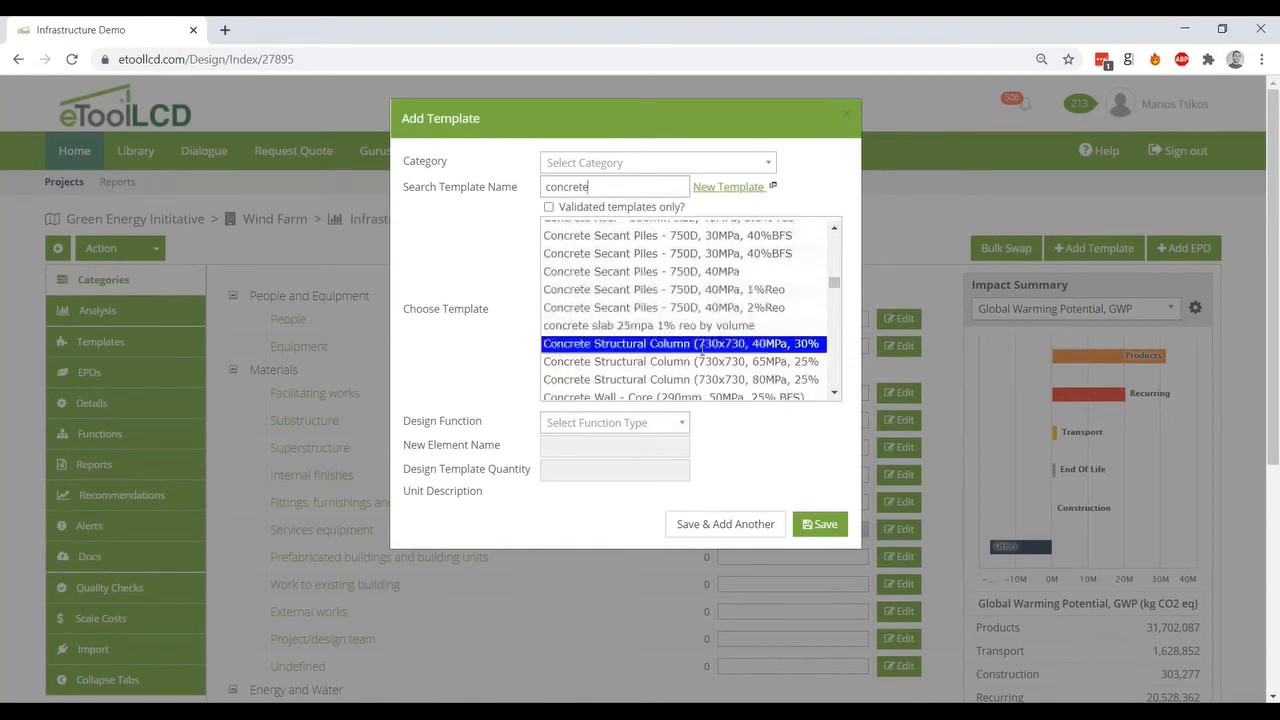
{"action": "scroll", "coordinate": [703, 345], "scroll_direction": "down", "scroll_amount": 8}
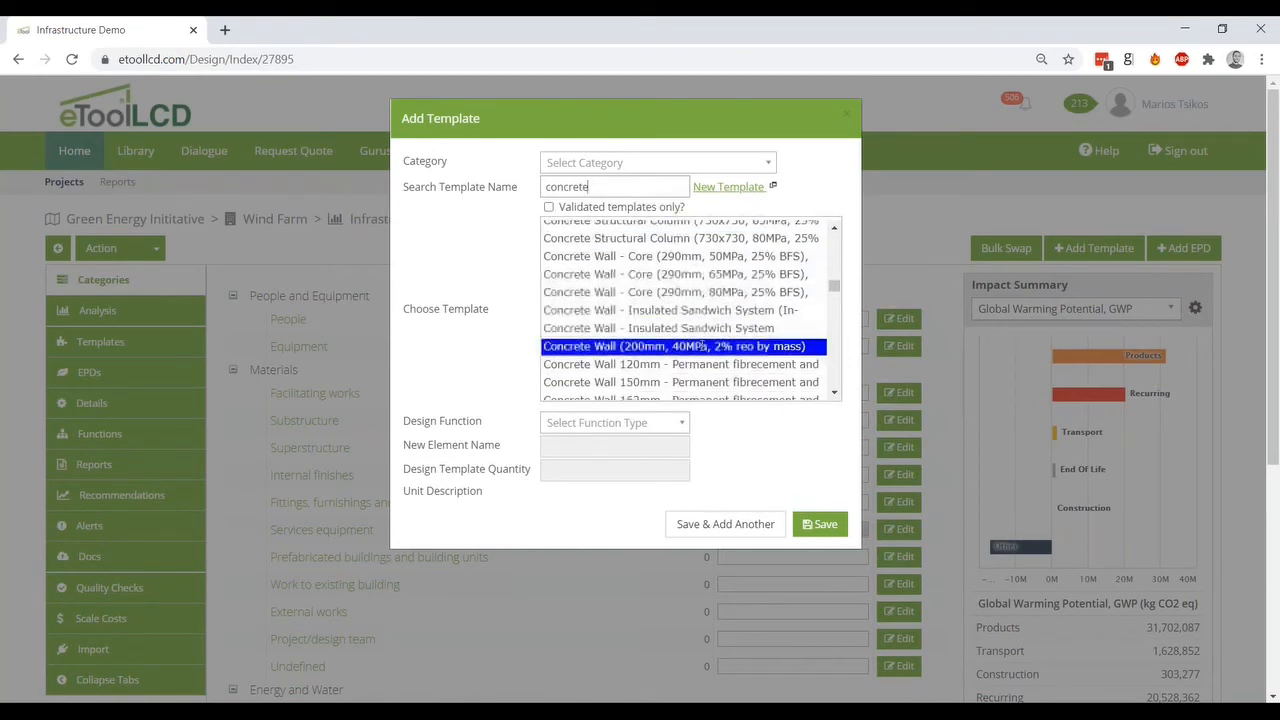
{"action": "scroll", "coordinate": [703, 345], "scroll_direction": "down", "scroll_amount": 8}
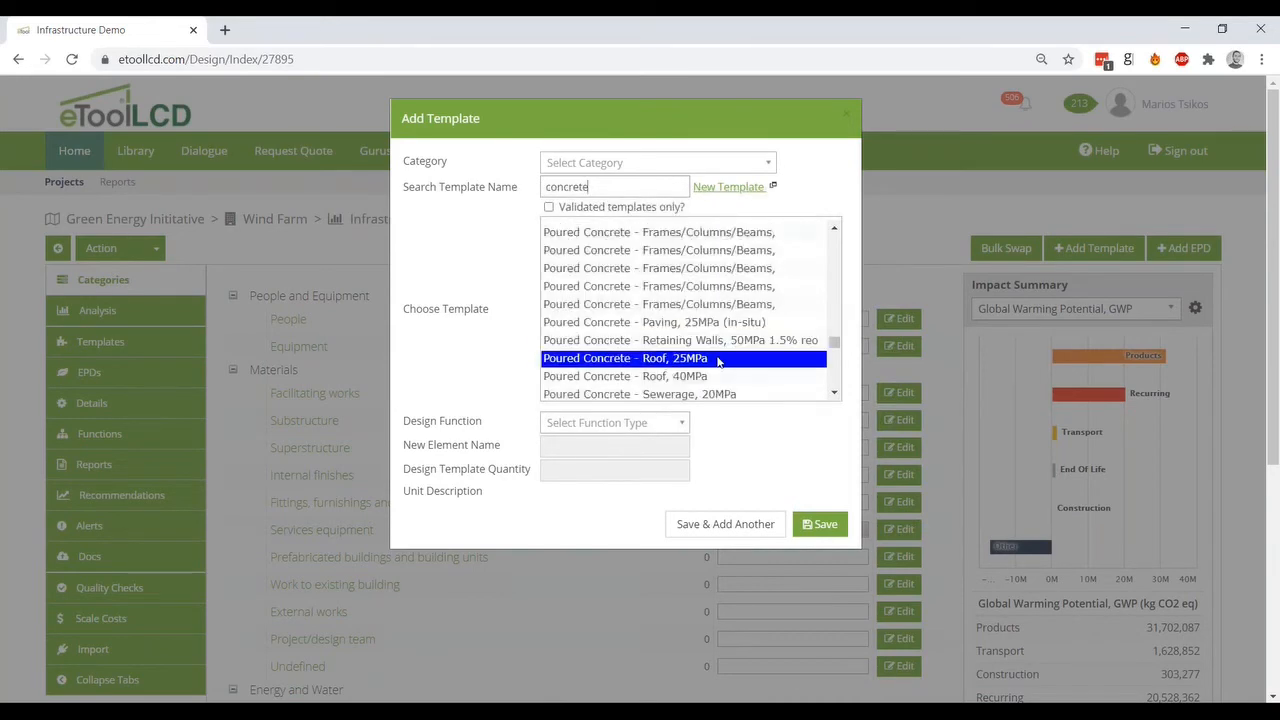
{"action": "scroll", "coordinate": [715, 322], "scroll_direction": "down", "scroll_amount": 3}
{"action": "scroll", "coordinate": [715, 322], "scroll_direction": "up", "scroll_amount": 5}
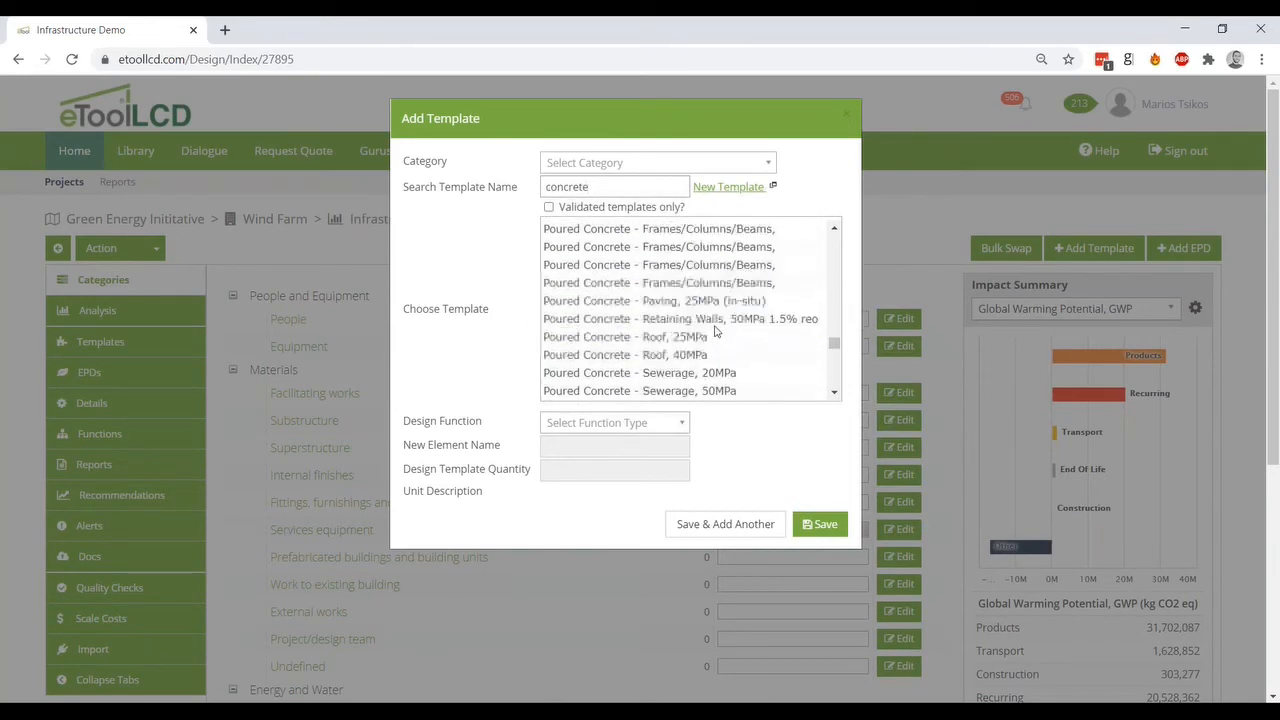
{"action": "scroll", "coordinate": [715, 333], "scroll_direction": "down", "scroll_amount": 10}
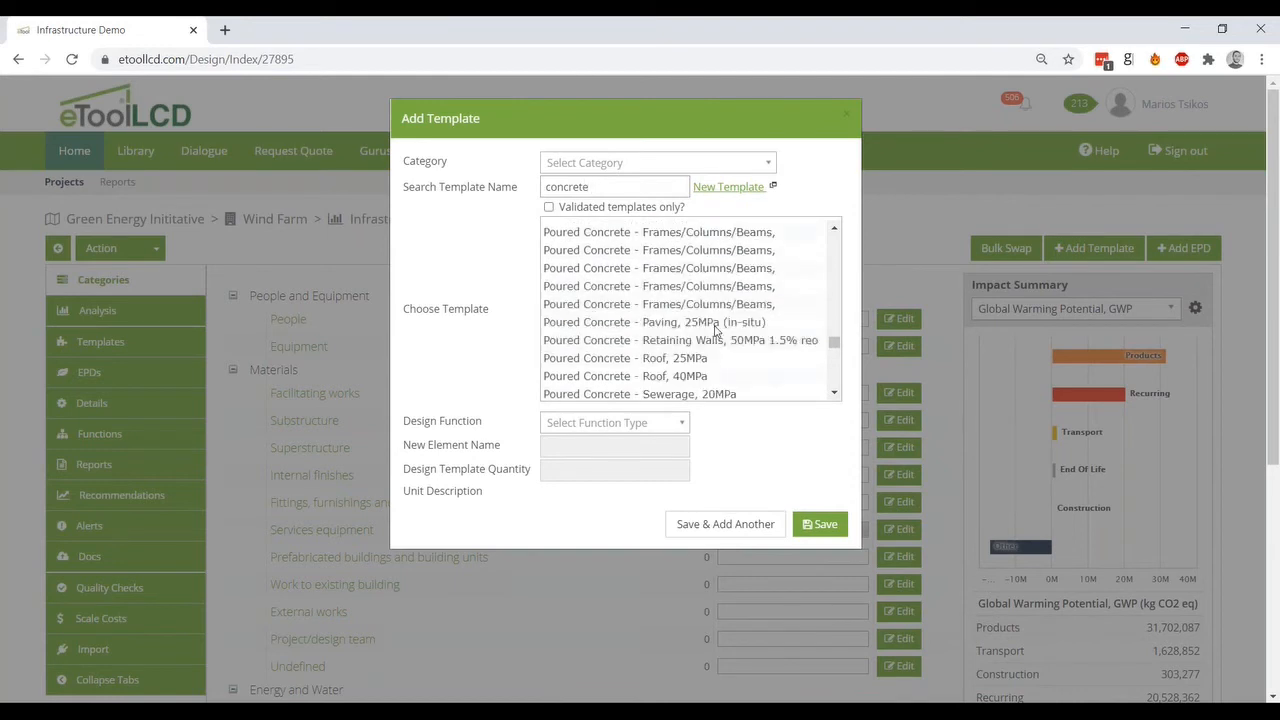
{"action": "scroll", "coordinate": [715, 324], "scroll_direction": "up", "scroll_amount": 2}
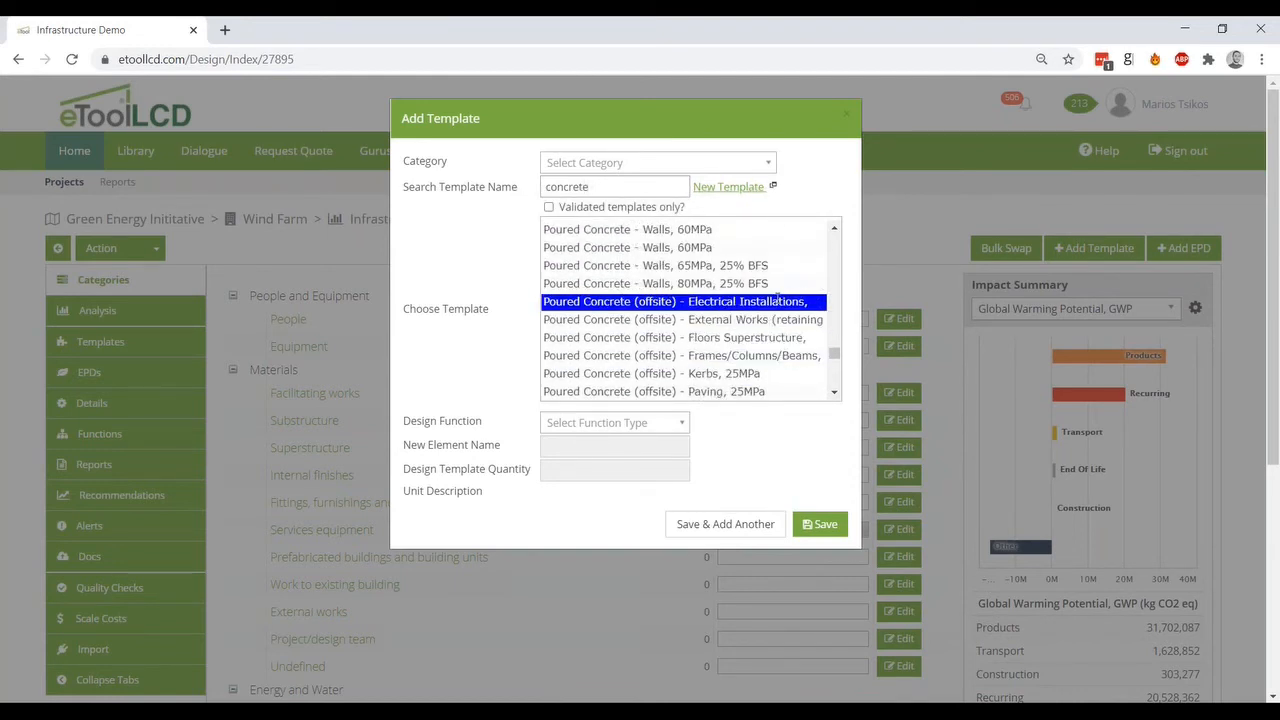
{"action": "left_click", "coordinate": [726, 319]}
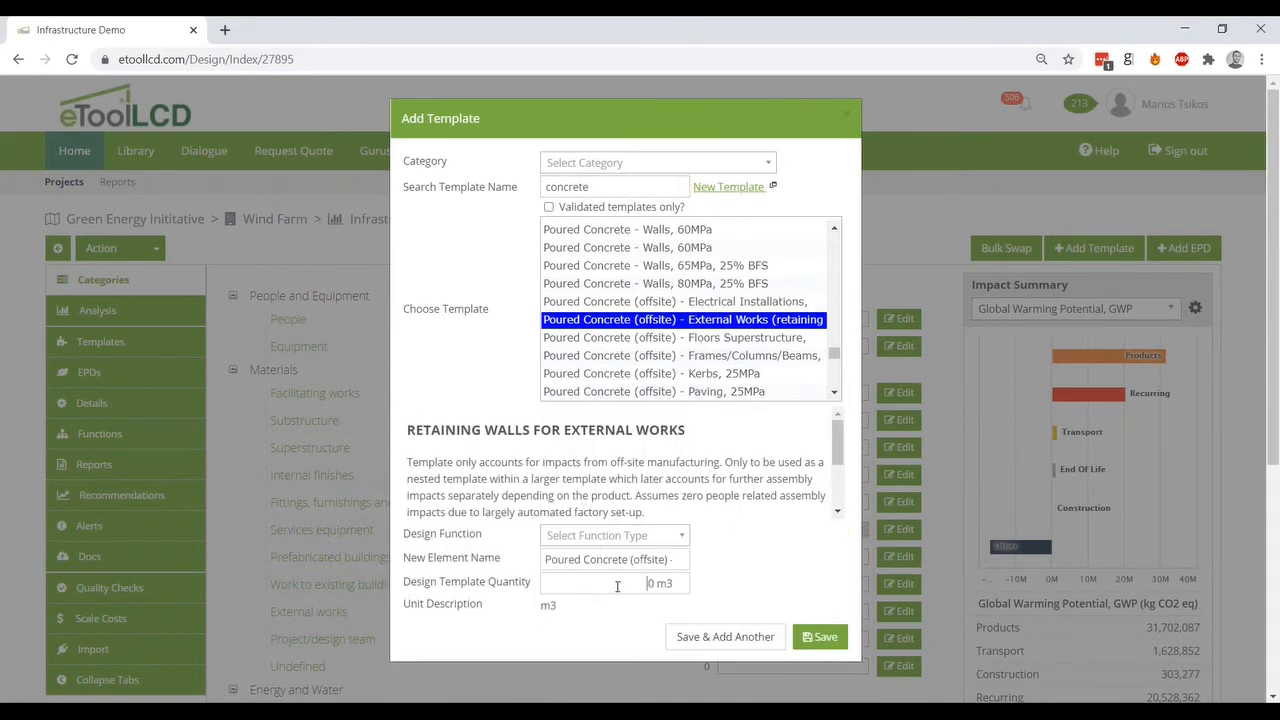
Set the offsite poured concrete quantity to 250 m3, assign the template to the Wind turbines design function and save it
{"action": "left_click", "coordinate": [617, 586]}
{"action": "type", "text": "250"}
{"action": "left_click", "coordinate": [640, 535]}
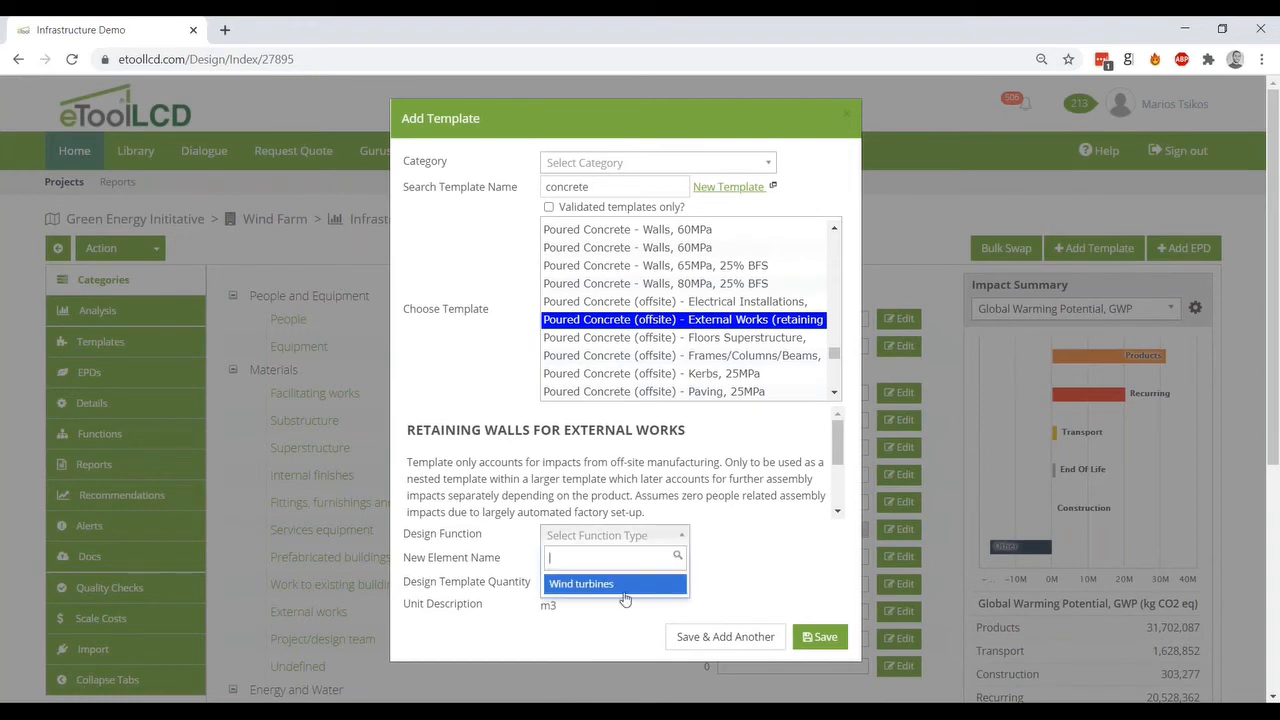
{"action": "left_click", "coordinate": [620, 592]}
{"action": "left_click", "coordinate": [818, 640]}
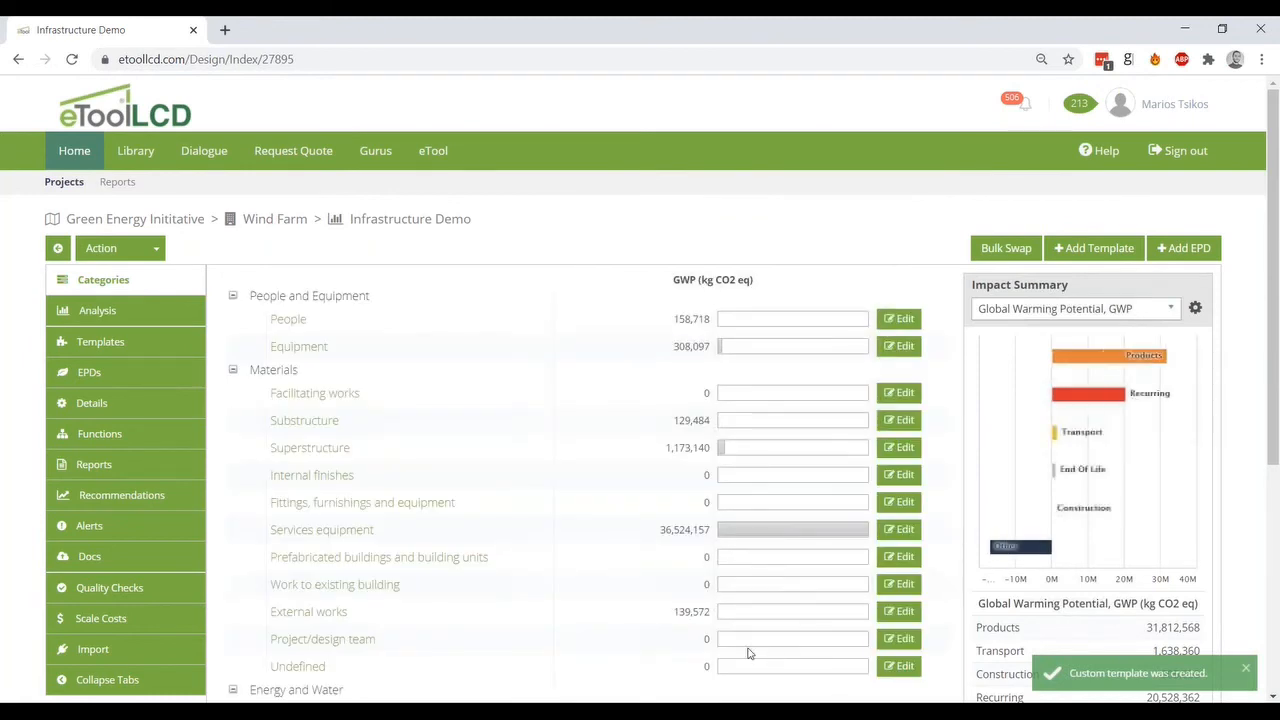
Start adding another template, search for "excavatio" and choose "External works - Large scale excavation (assembly"
{"action": "scroll", "coordinate": [725, 498], "scroll_direction": "down", "scroll_amount": 3}
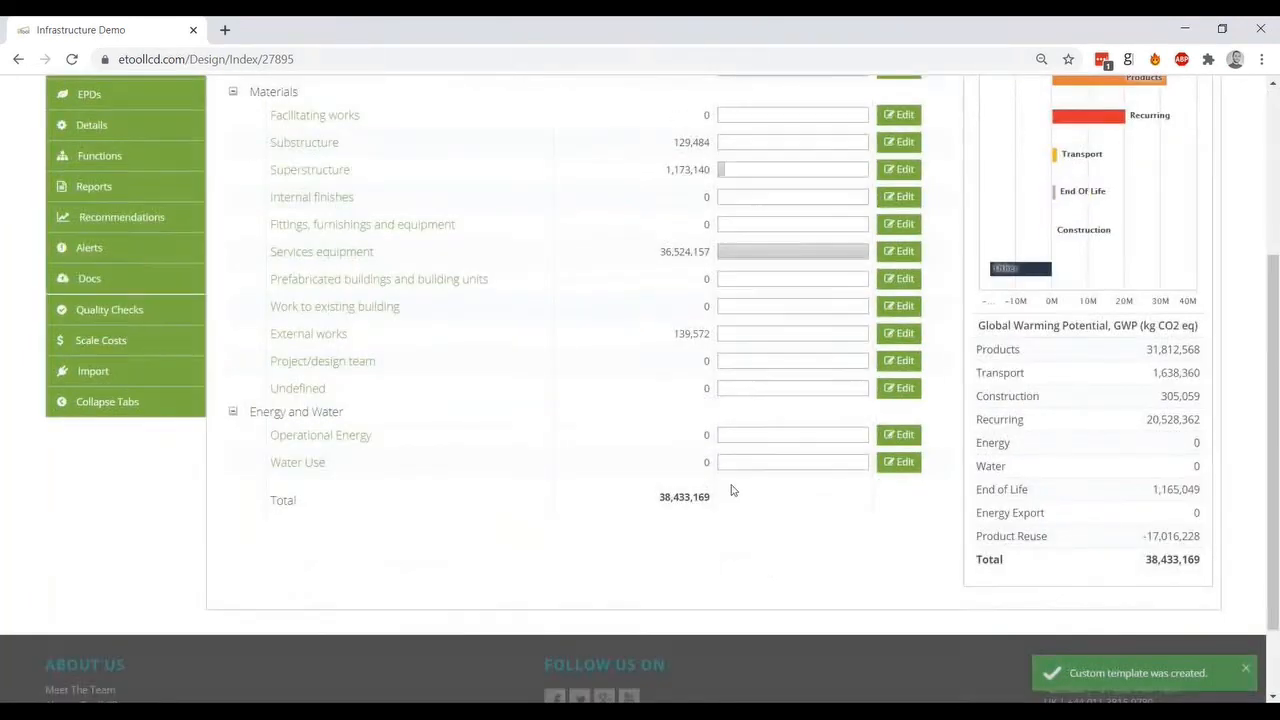
{"action": "scroll", "coordinate": [731, 491], "scroll_direction": "up", "scroll_amount": 3}
{"action": "left_click", "coordinate": [1098, 248]}
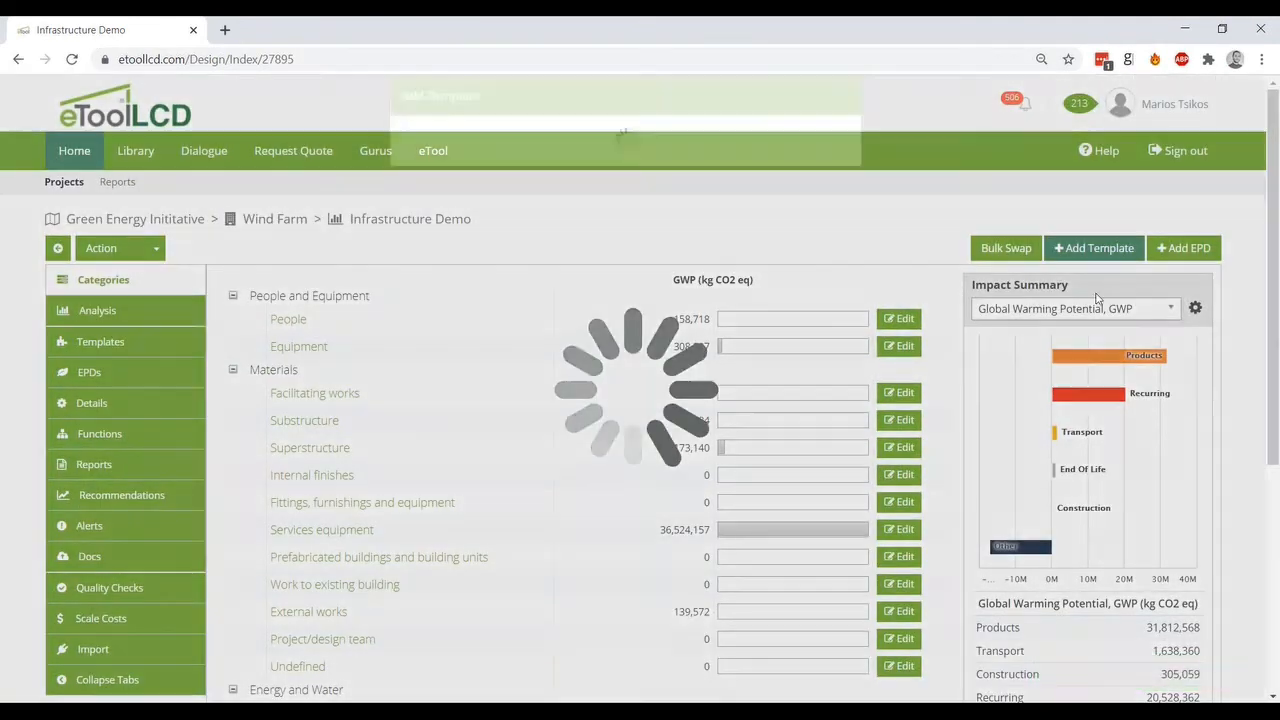
{"action": "left_click", "coordinate": [586, 188]}
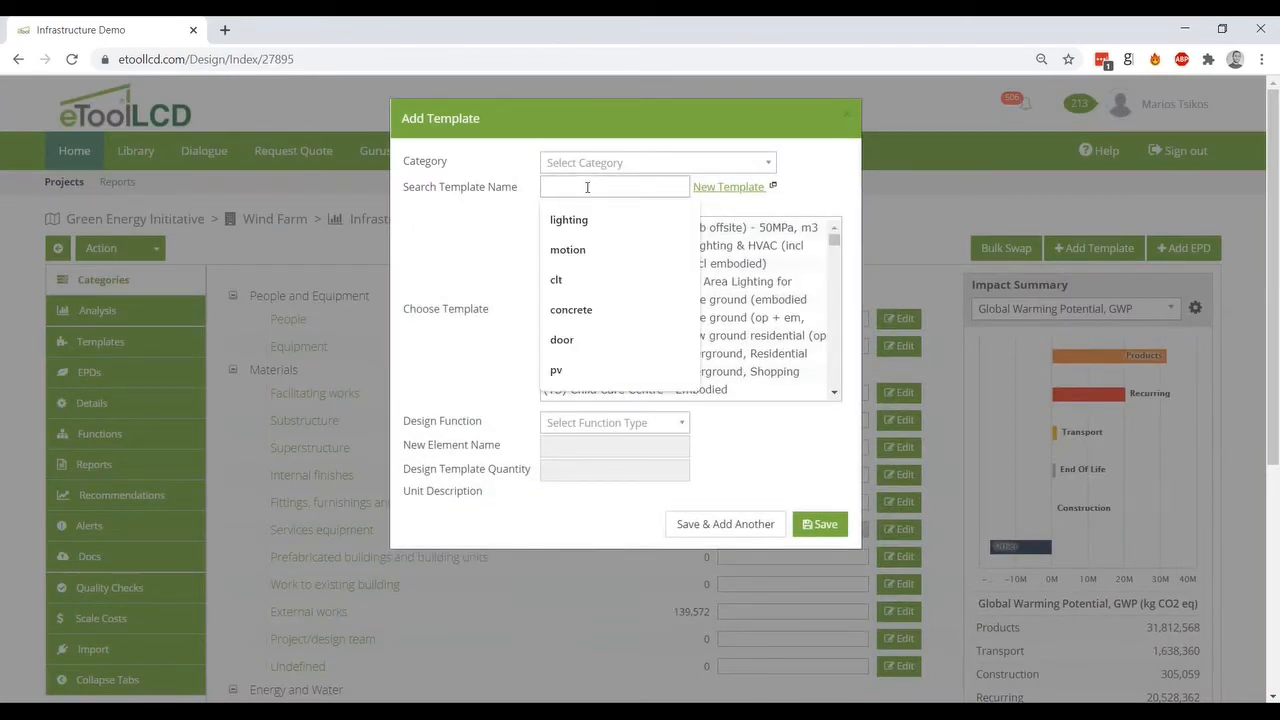
{"action": "type", "text": "exca"}
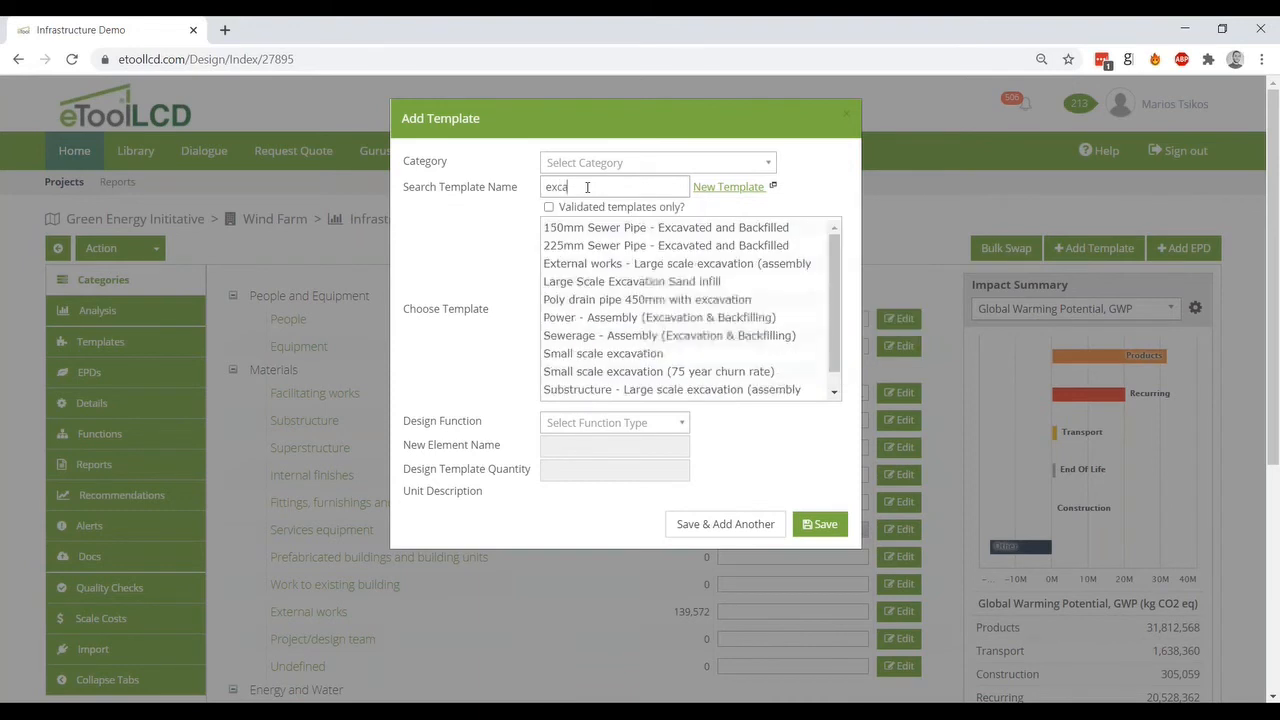
{"action": "type", "text": "vatio"}
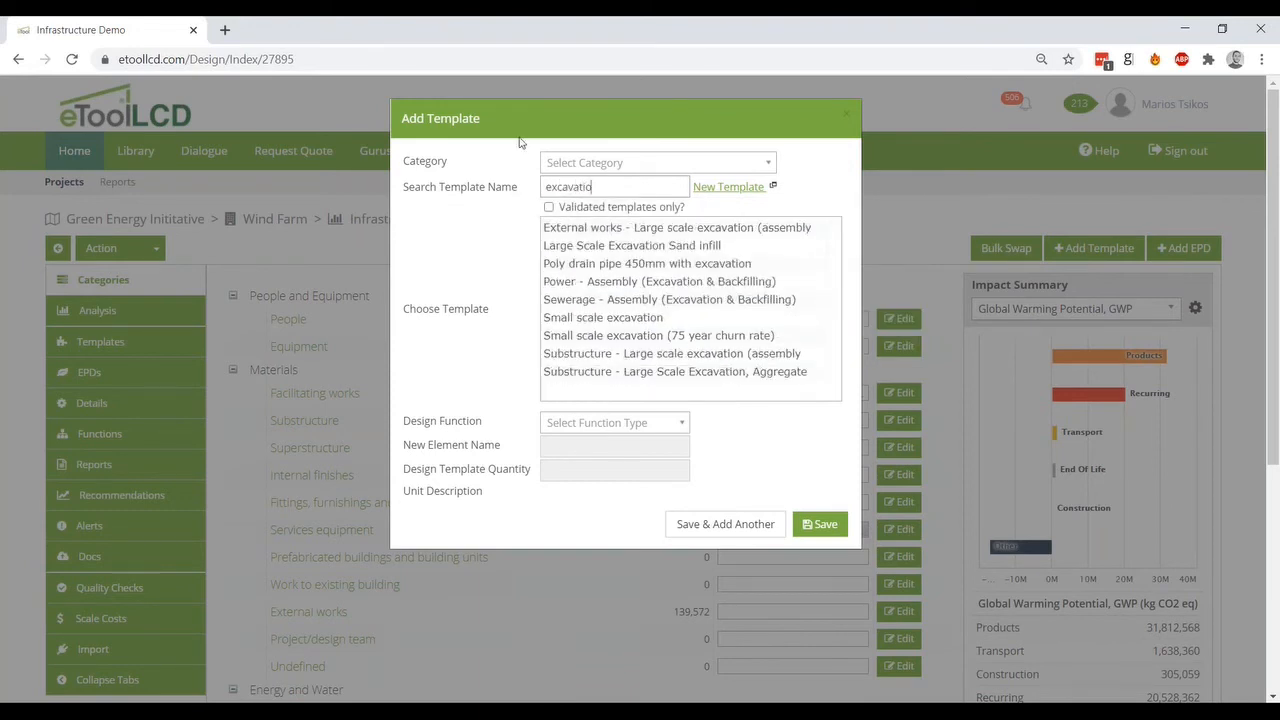
{"action": "left_click", "coordinate": [668, 228]}
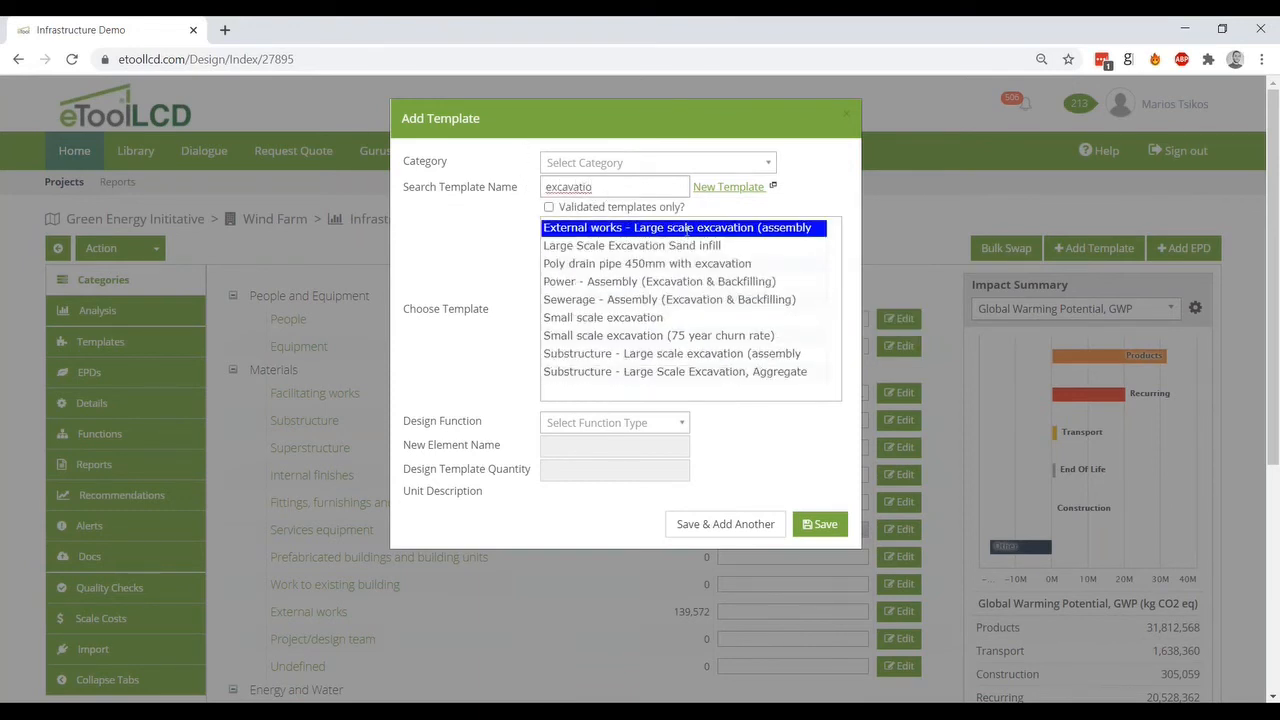
{"action": "left_click", "coordinate": [684, 228]}
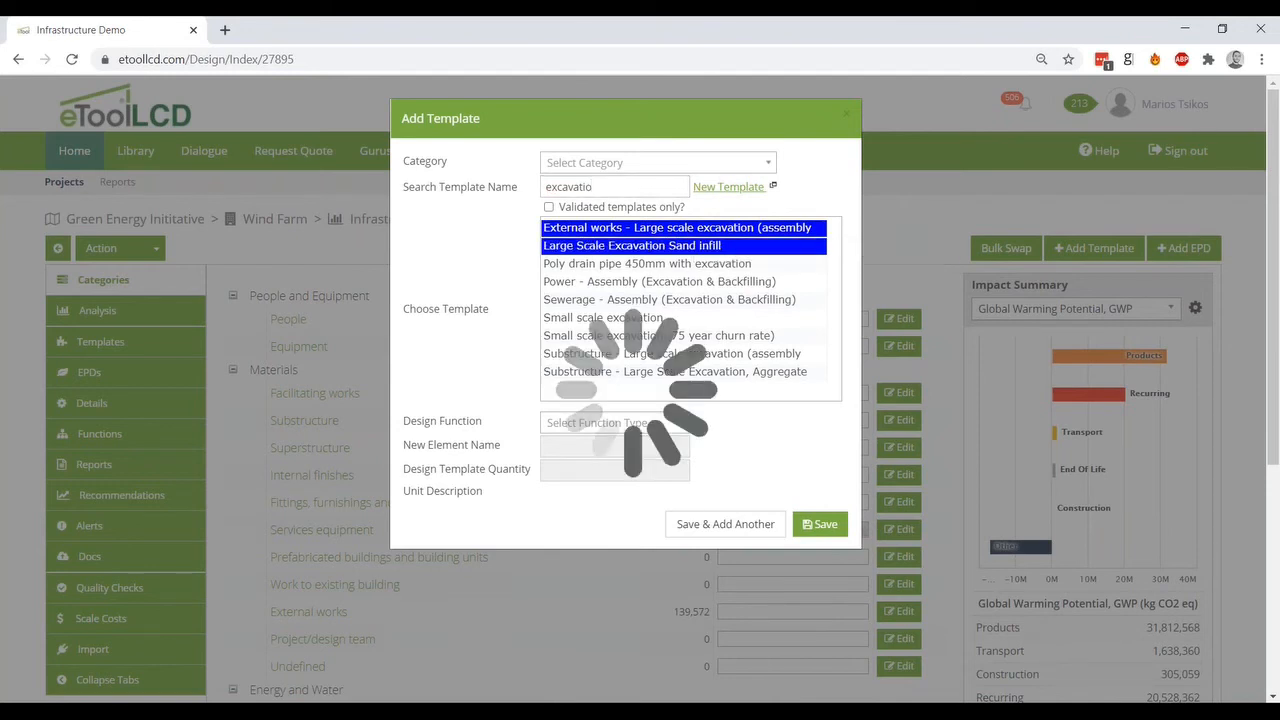
Set the large scale excavation quantity to 10000 m3, assign the template to the Wind turbines design function and save it
{"action": "left_click", "coordinate": [621, 526]}
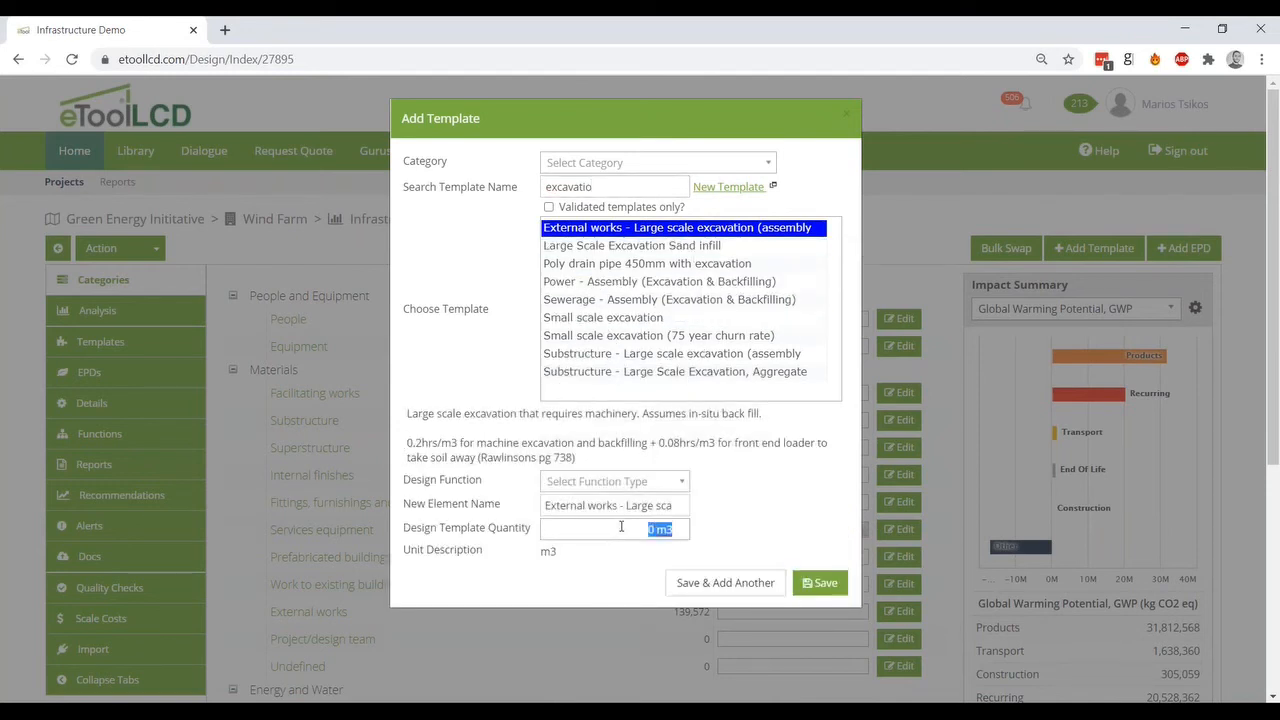
{"action": "type", "text": "10000"}
{"action": "left_click", "coordinate": [657, 481]}
{"action": "left_click", "coordinate": [640, 533]}
{"action": "left_click", "coordinate": [847, 587]}
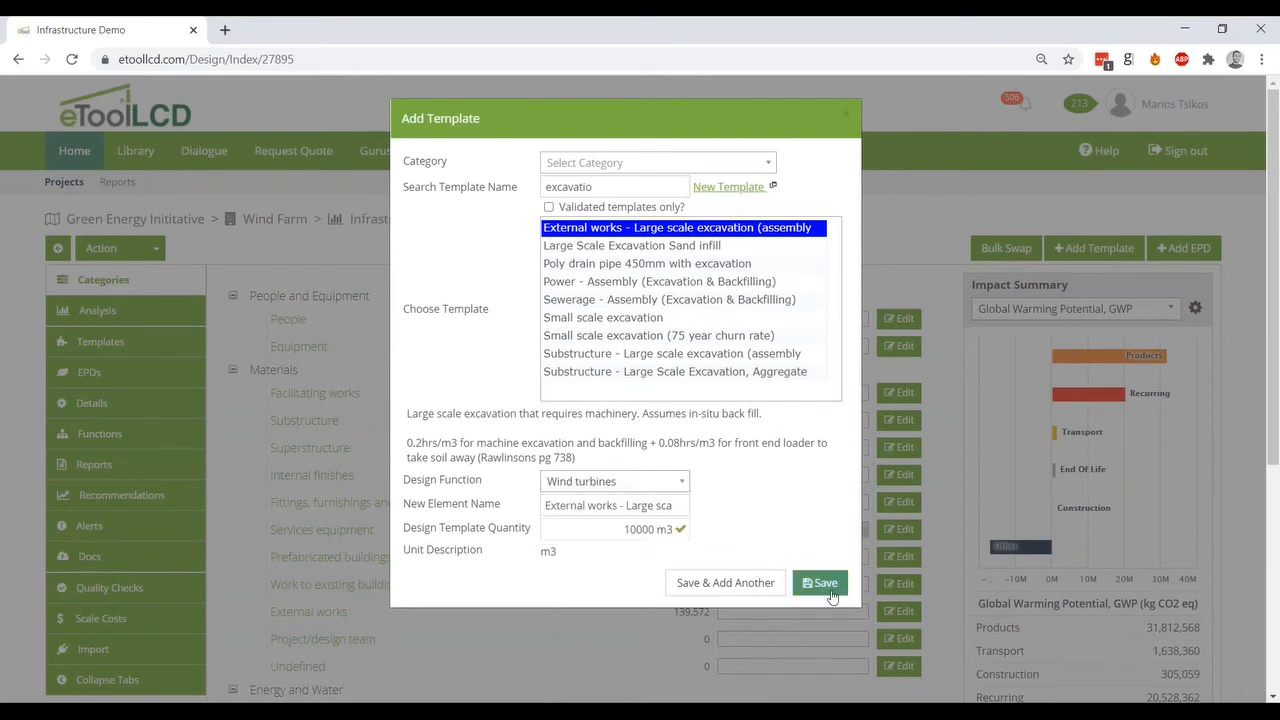
Set the functional unit of the impact display to Life Cycle Energy Generated and apply it
{"action": "scroll", "coordinate": [875, 392], "scroll_direction": "down", "scroll_amount": 2}
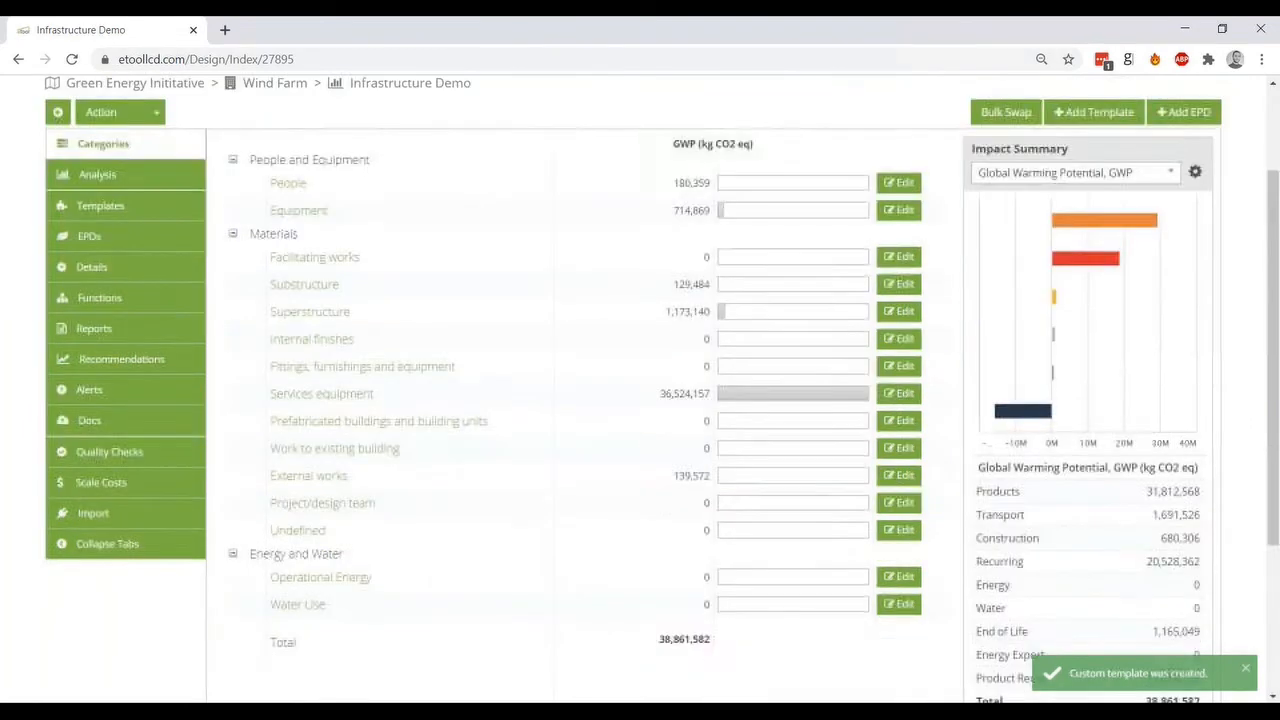
{"action": "scroll", "coordinate": [900, 400], "scroll_direction": "up", "scroll_amount": 2}
{"action": "scroll", "coordinate": [925, 345], "scroll_direction": "down", "scroll_amount": 1}
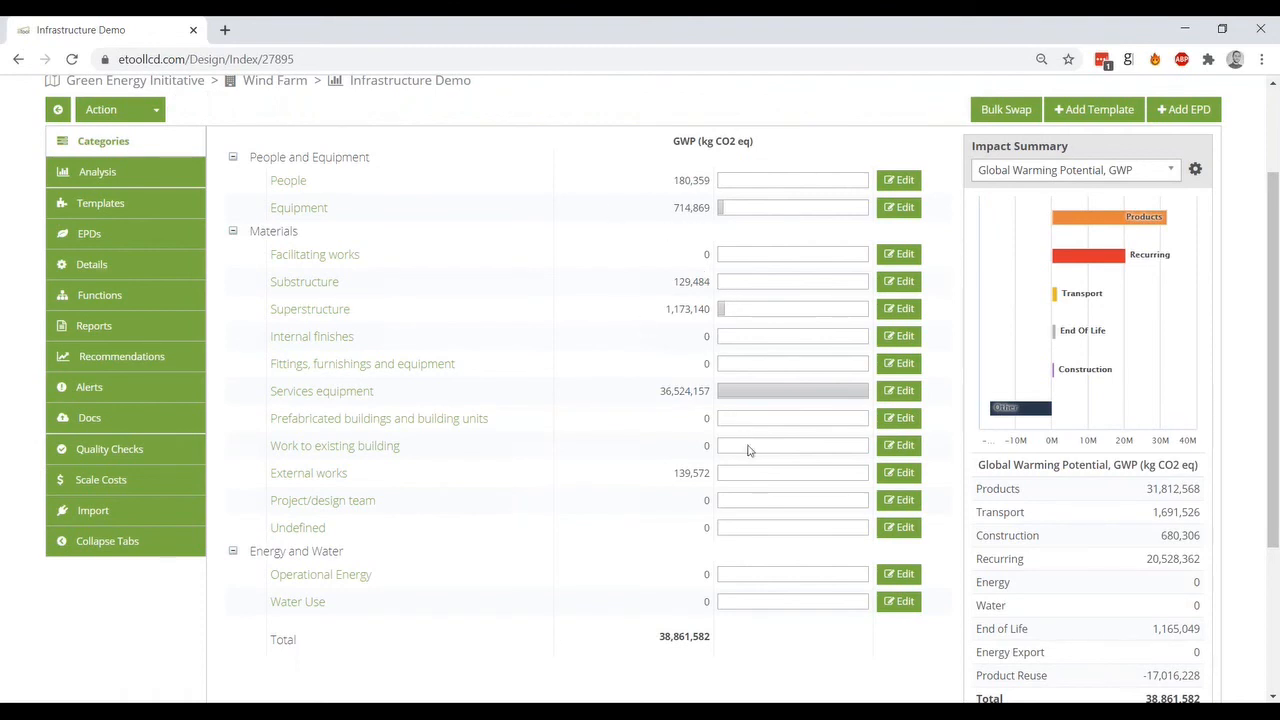
{"action": "left_click", "coordinate": [1196, 170]}
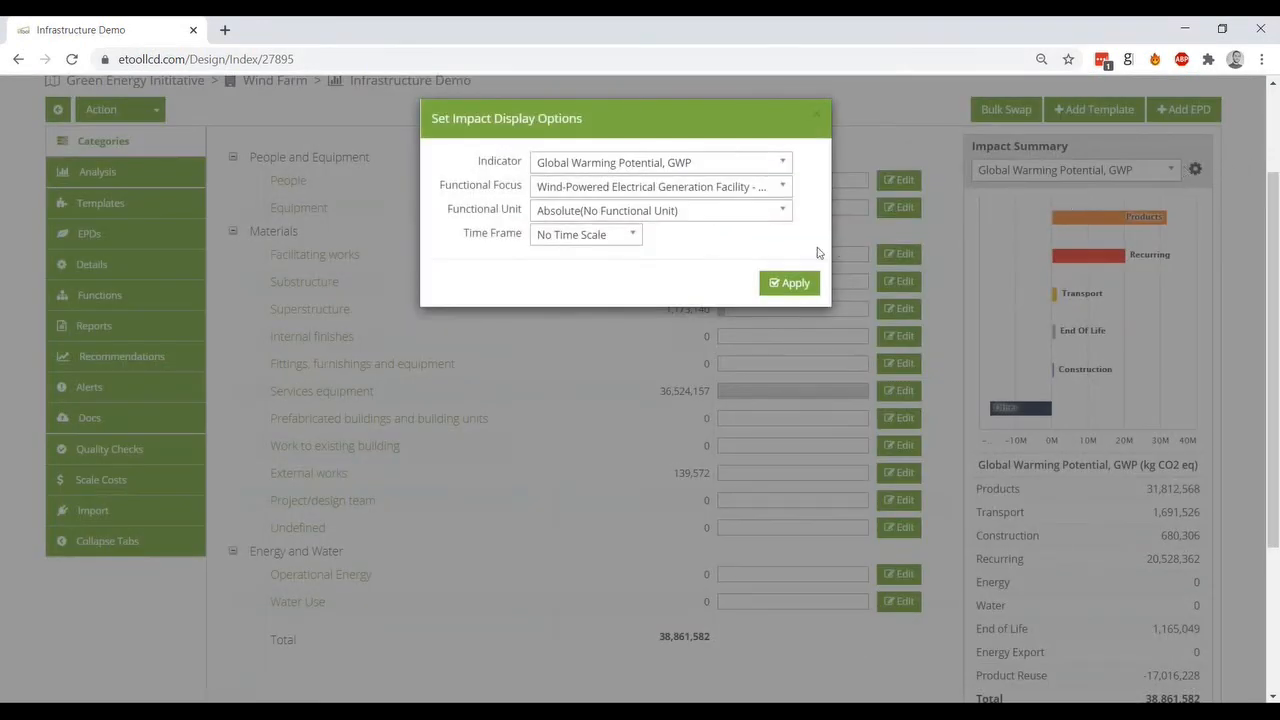
{"action": "left_click", "coordinate": [710, 212]}
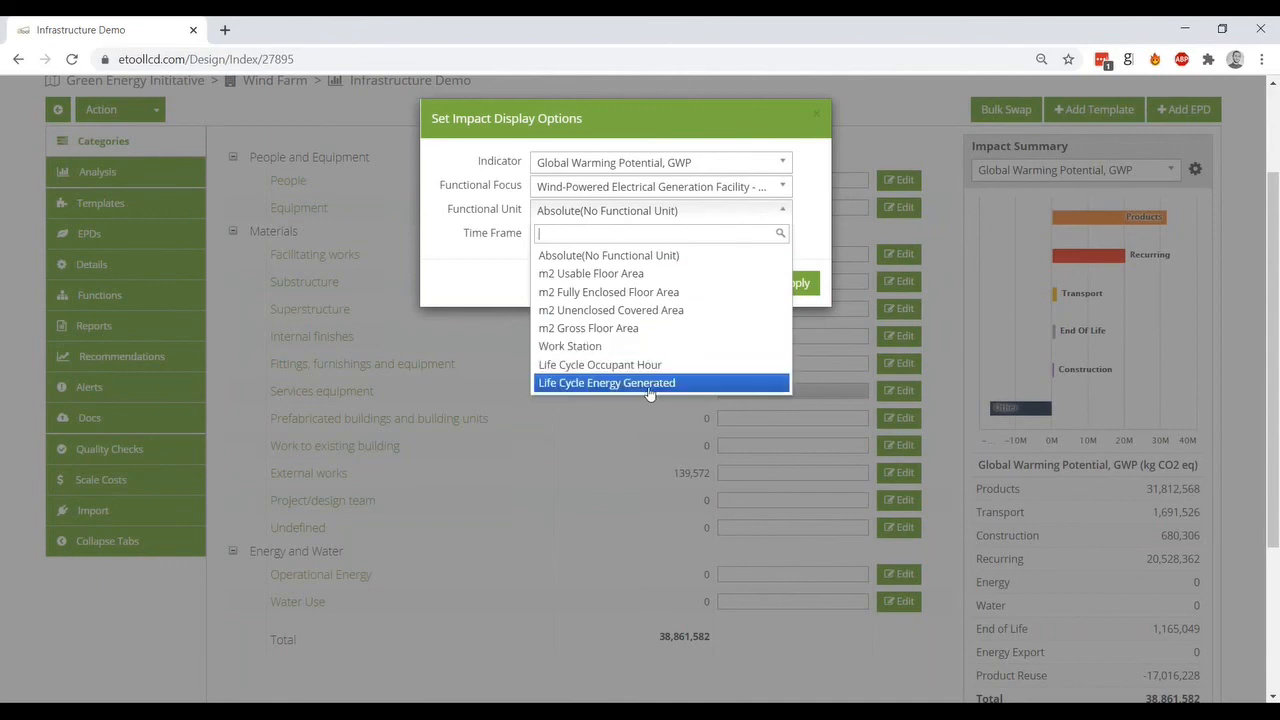
{"action": "left_click", "coordinate": [648, 388]}
{"action": "left_click", "coordinate": [789, 266]}
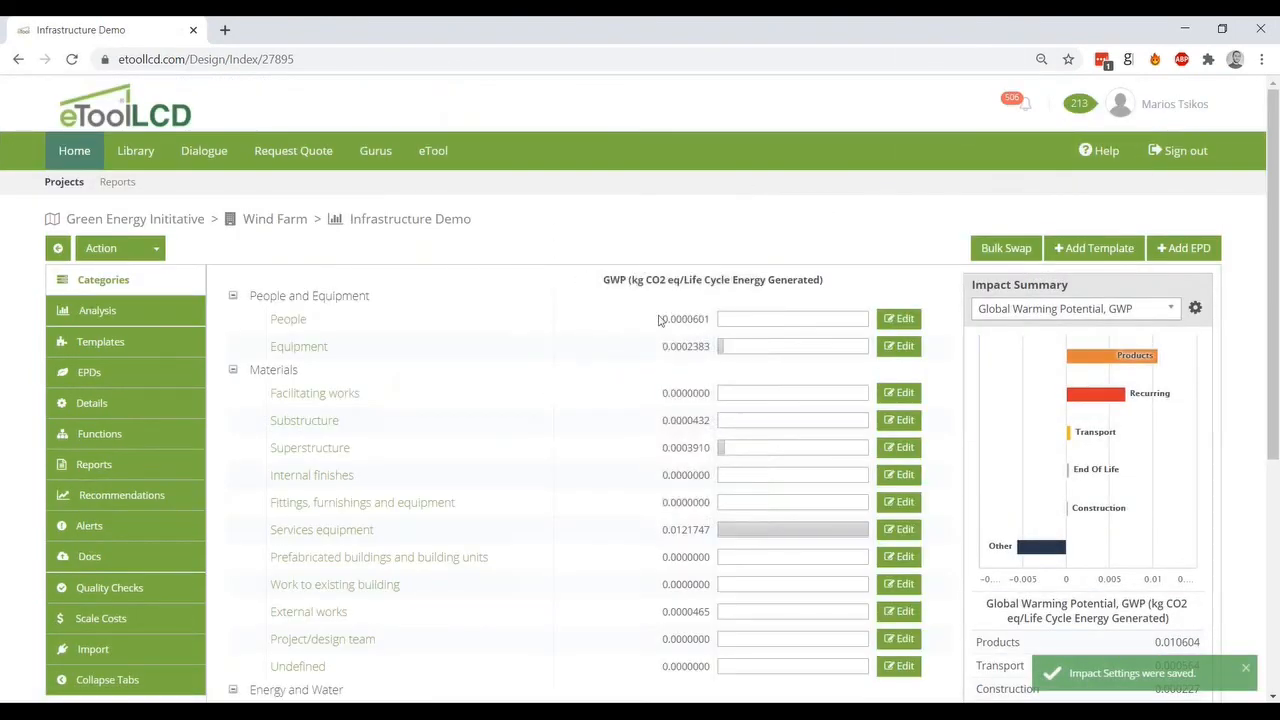
Review the impacts per functional unit and open the Wind turbines function's details to check its annual and life cycle energy generated
{"action": "scroll", "coordinate": [745, 320], "scroll_direction": "down", "scroll_amount": 3}
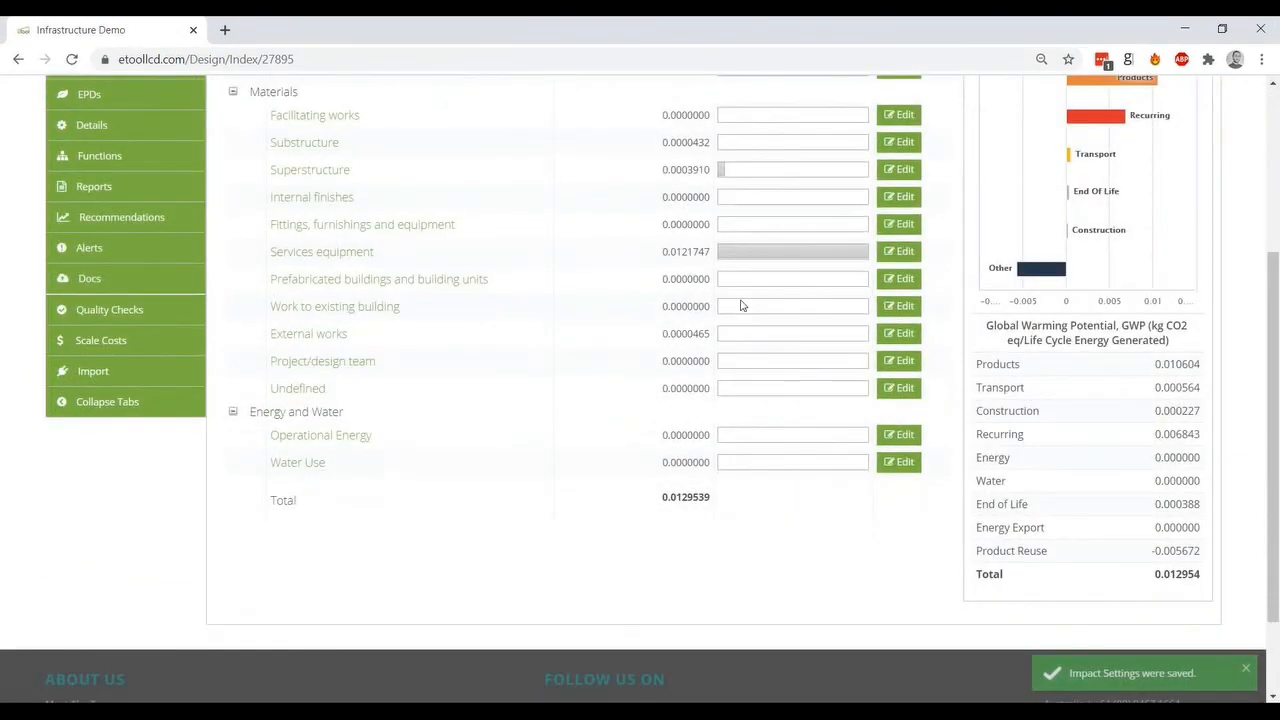
{"action": "scroll", "coordinate": [743, 303], "scroll_direction": "up", "scroll_amount": 2}
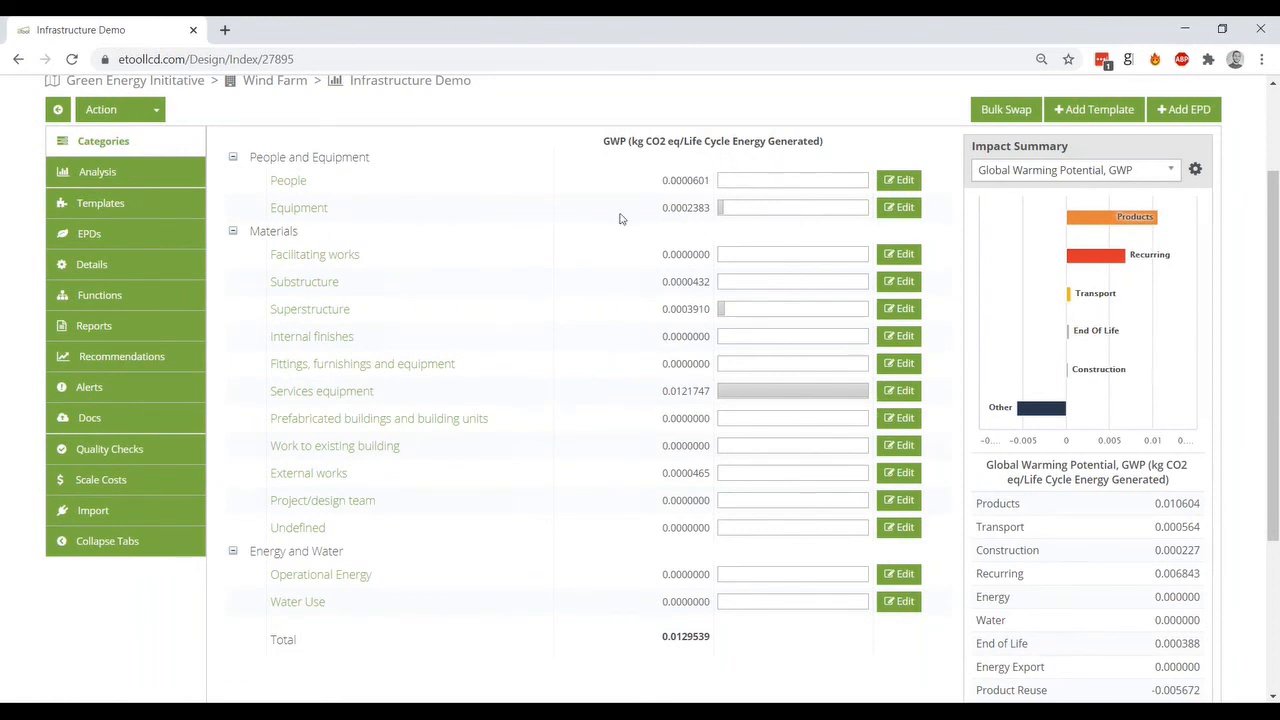
{"action": "left_click", "coordinate": [112, 298]}
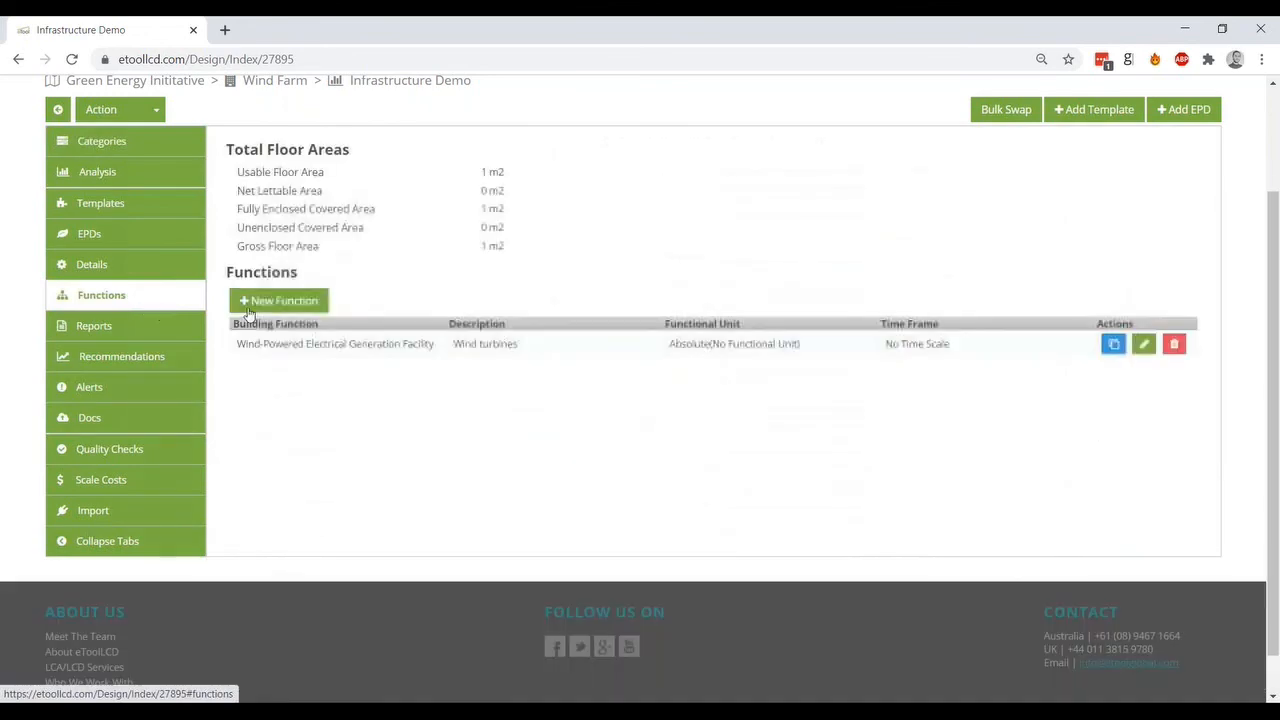
{"action": "left_click", "coordinate": [1143, 344]}
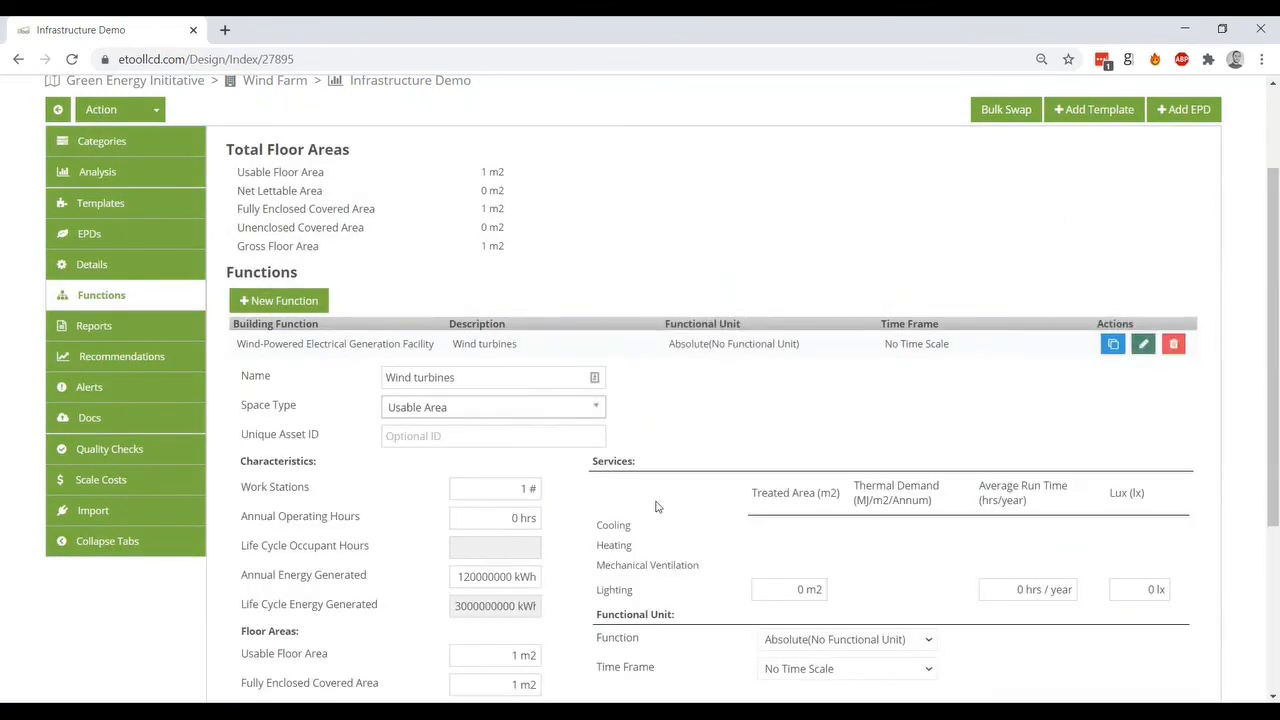
{"action": "scroll", "coordinate": [420, 449], "scroll_direction": "down", "scroll_amount": 3}
{"action": "scroll", "coordinate": [486, 437], "scroll_direction": "up", "scroll_amount": 1}
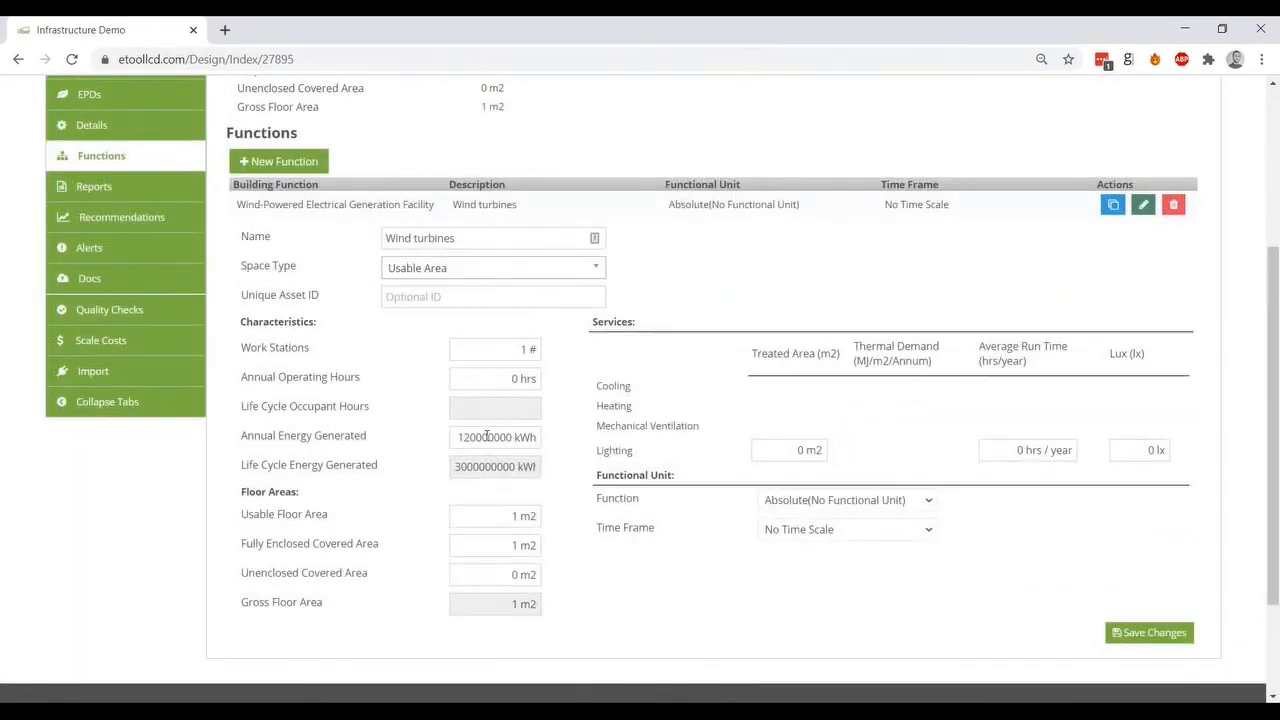